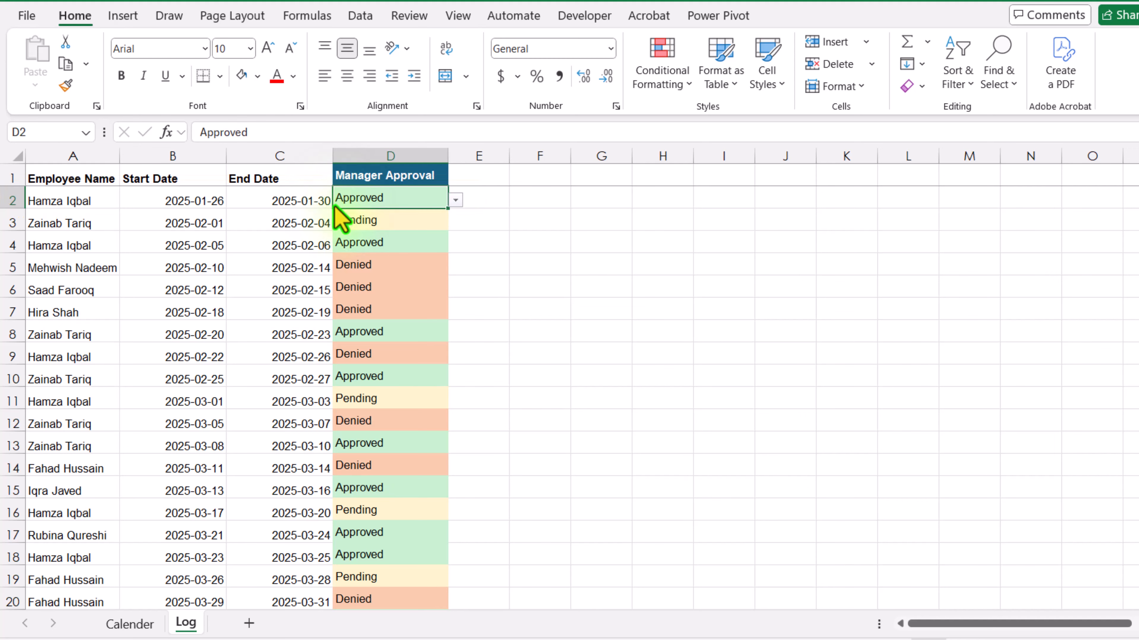
- Open the Calender sheet and pick the second employee in the Employee Name list
{"action": "left_click", "coordinate": [155, 623]}
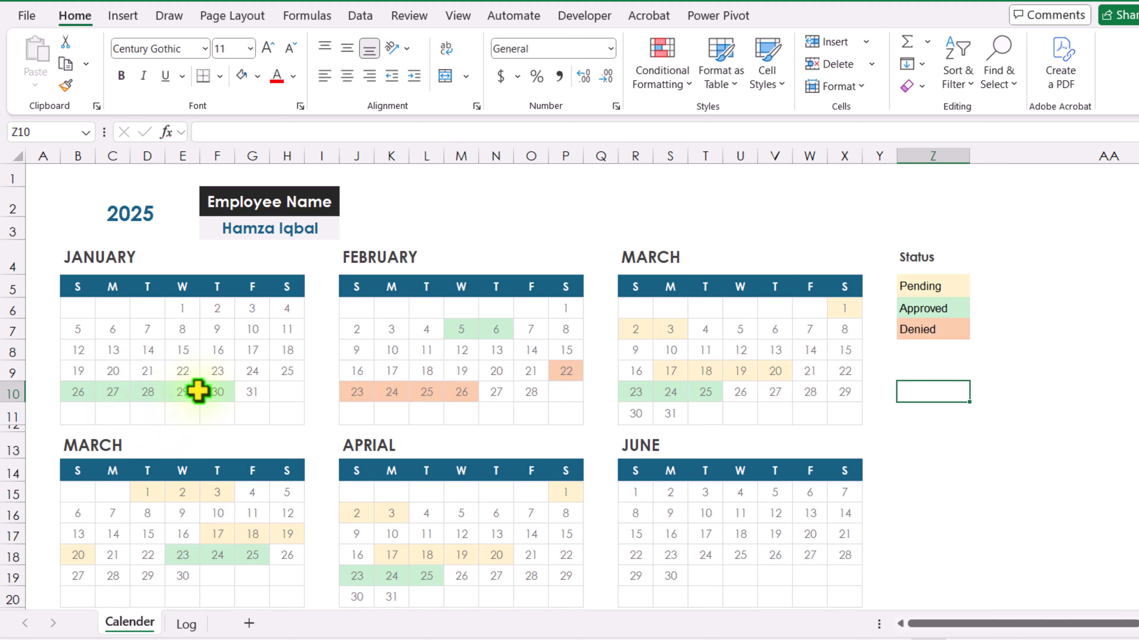
{"action": "left_click", "coordinate": [331, 228]}
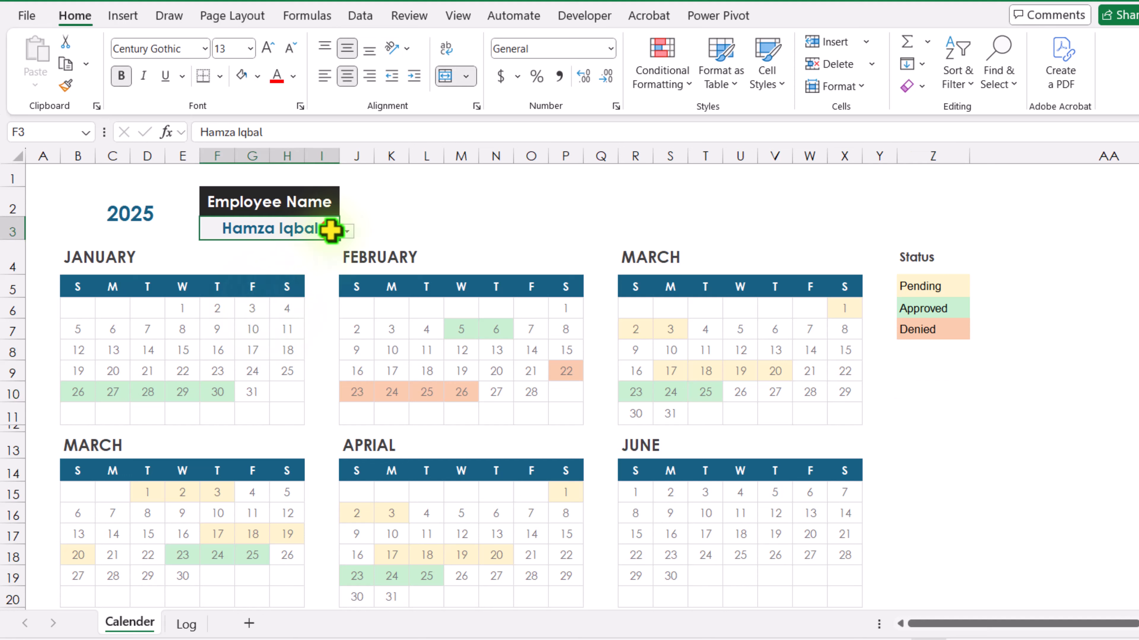
{"action": "left_click", "coordinate": [347, 231]}
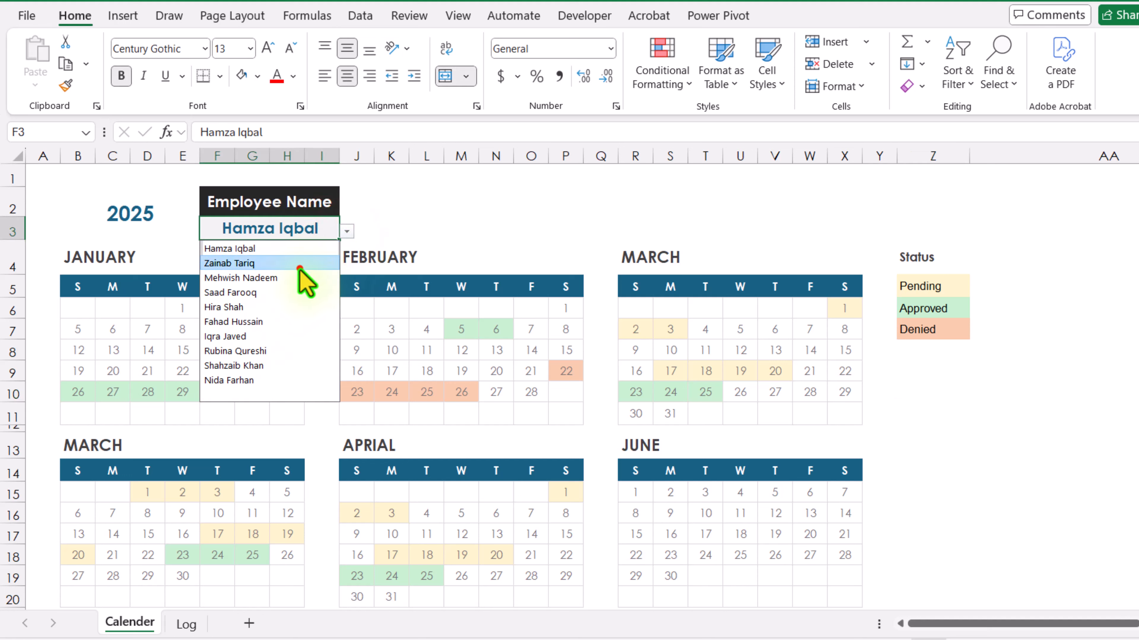
{"action": "left_click", "coordinate": [305, 263]}
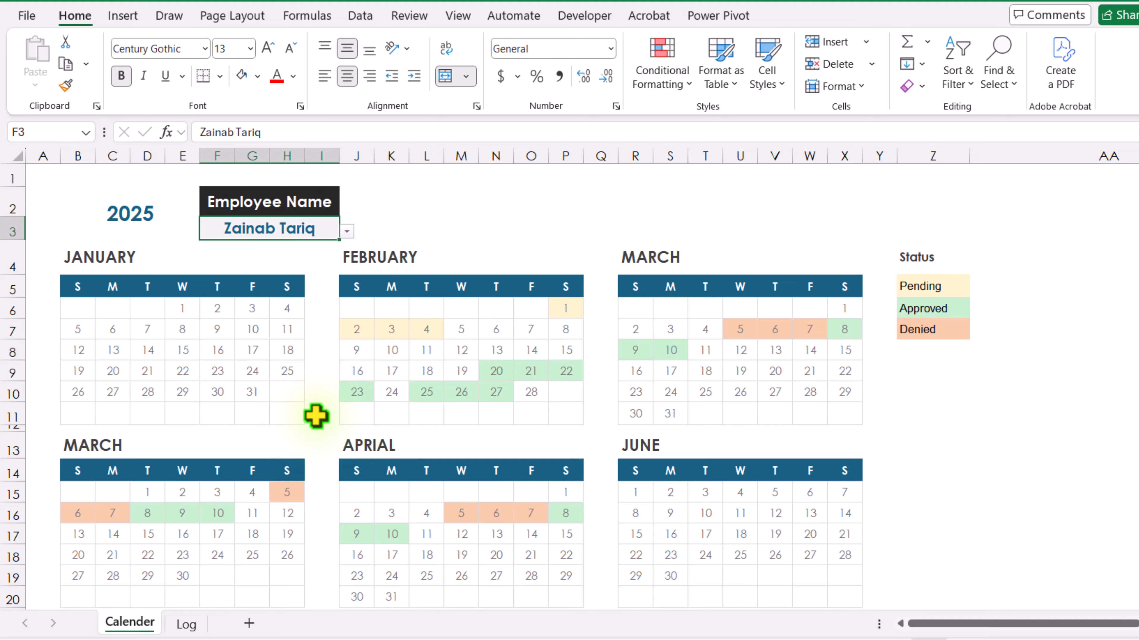
{"action": "left_click", "coordinate": [942, 446]}
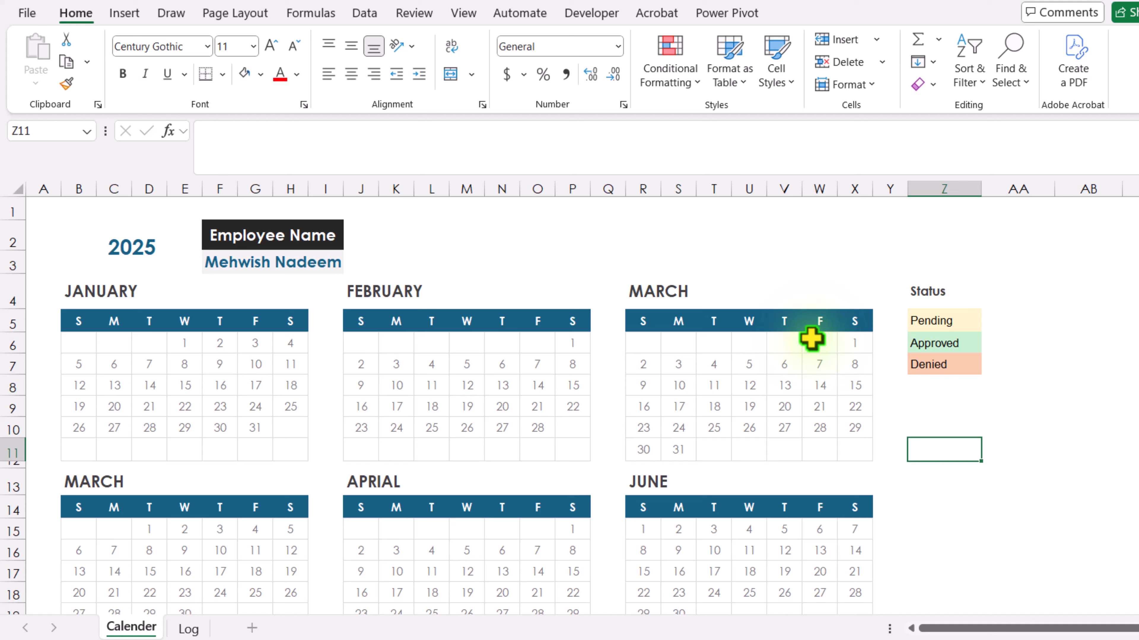
- Begin a COUNTIFS formula in cell B1 of the Calender sheet
{"action": "left_click", "coordinate": [71, 211]}
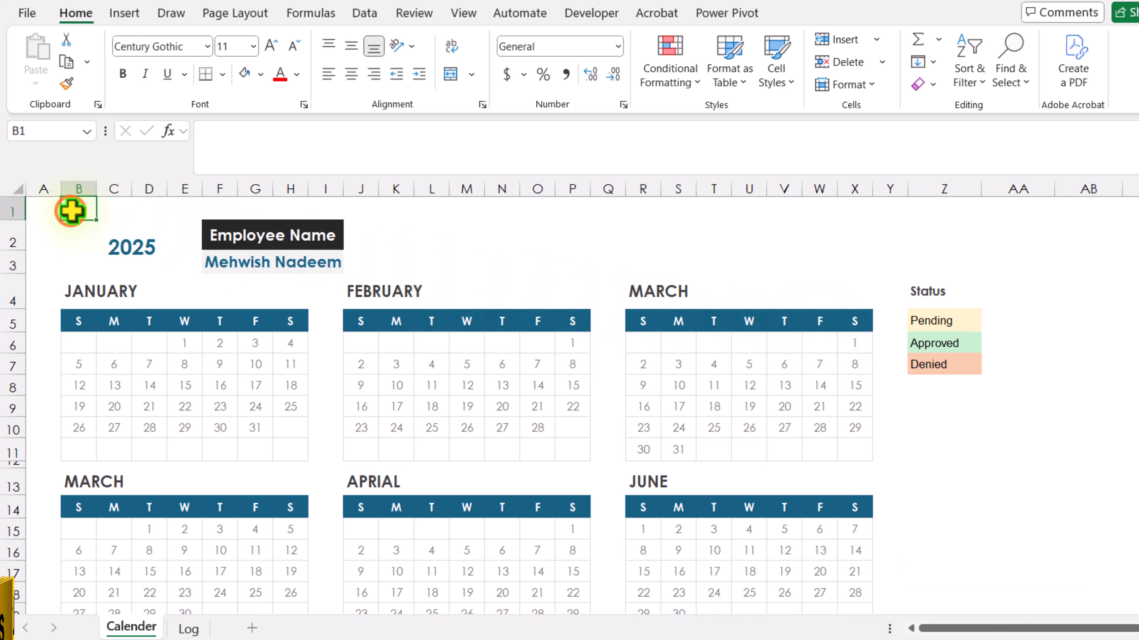
{"action": "left_click", "coordinate": [241, 146]}
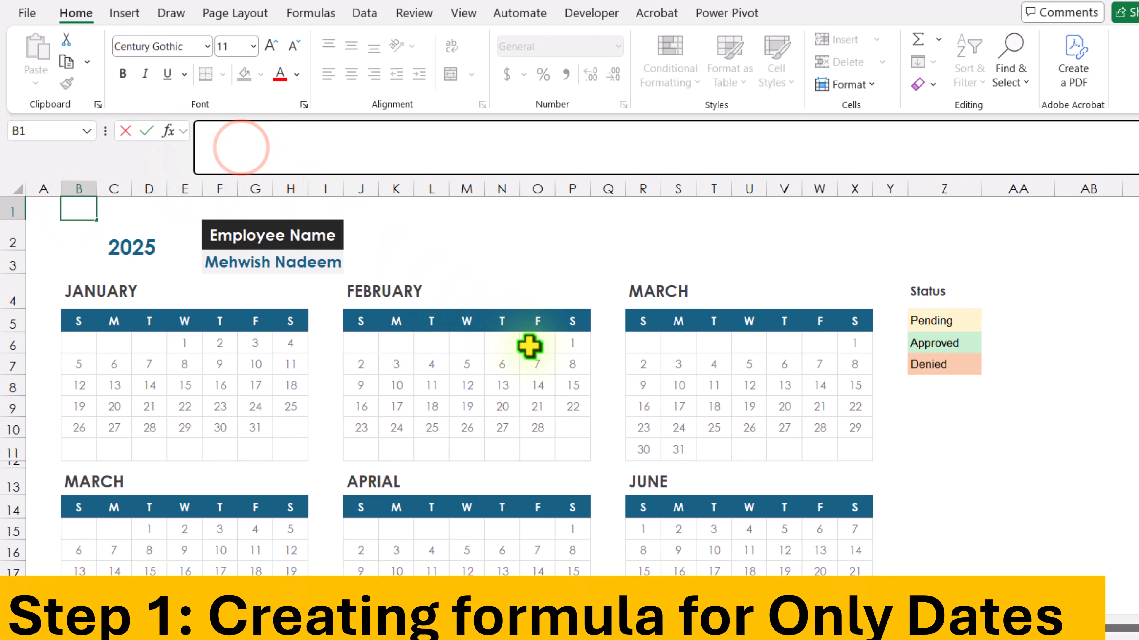
{"action": "type", "text": "="}
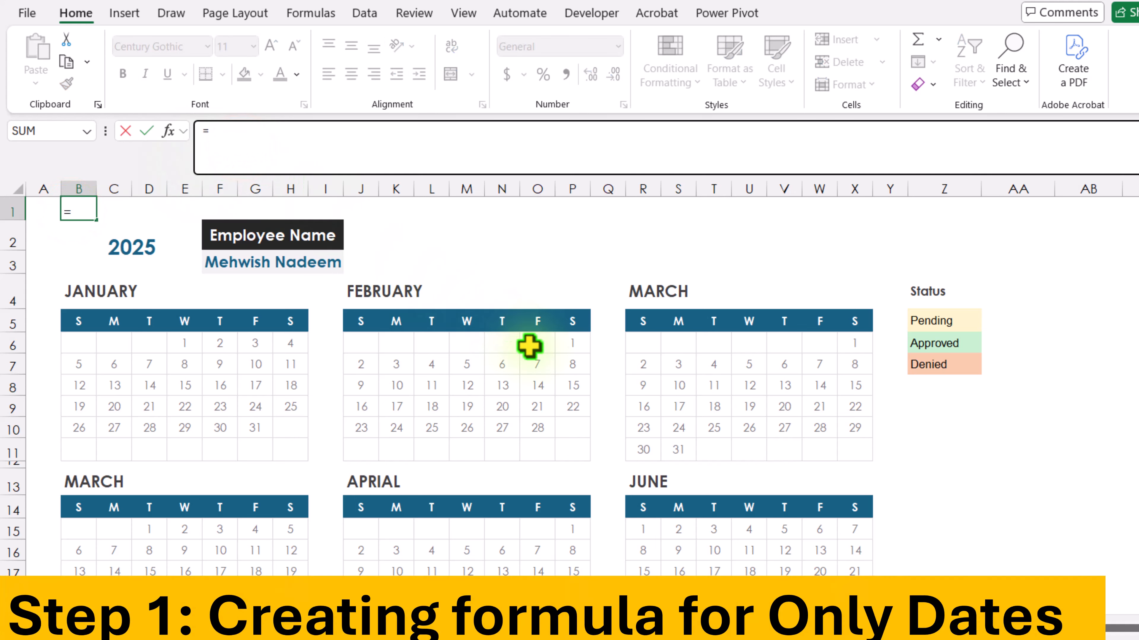
{"action": "type", "text": "Countifs"}
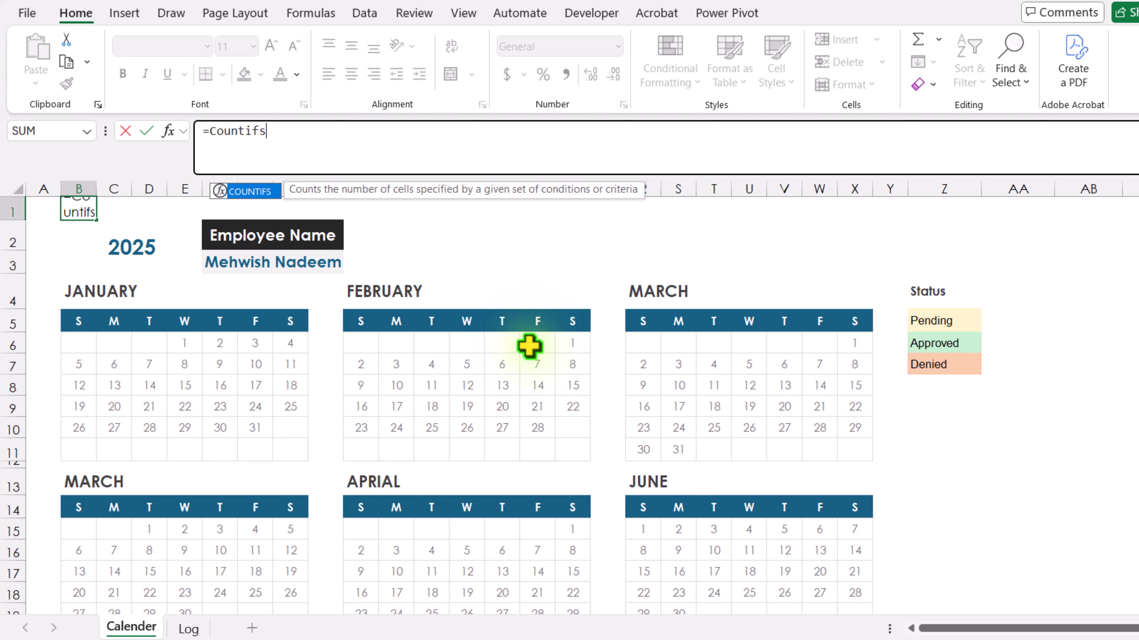
{"action": "type", "text": "("}
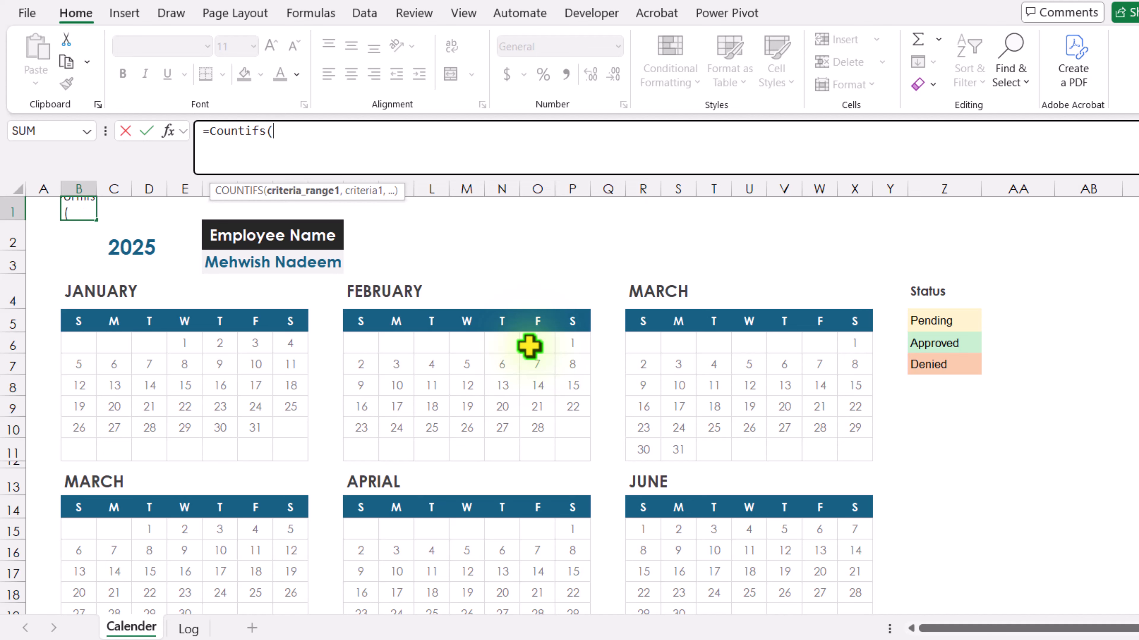
- Set the formula's first criteria range to the Log sheet's start dates as the absolute reference Log!$B$2:$B$1000
{"action": "left_click", "coordinate": [183, 629]}
{"action": "left_click", "coordinate": [169, 235]}
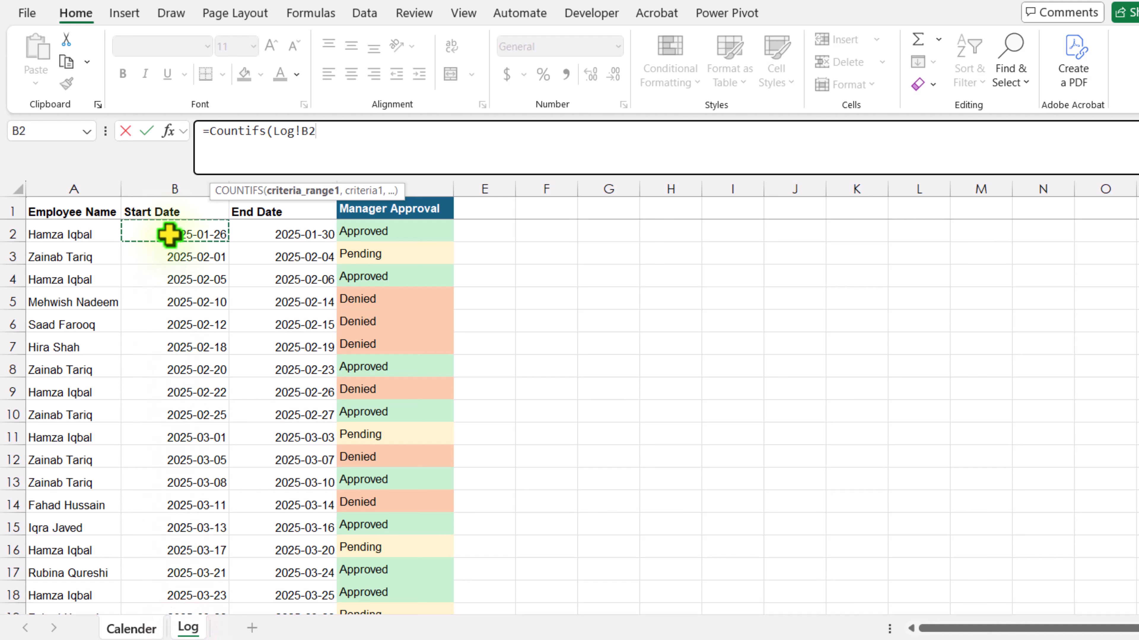
{"action": "left_click_drag", "start_coordinate": [169, 234], "coordinate": [173, 305]}
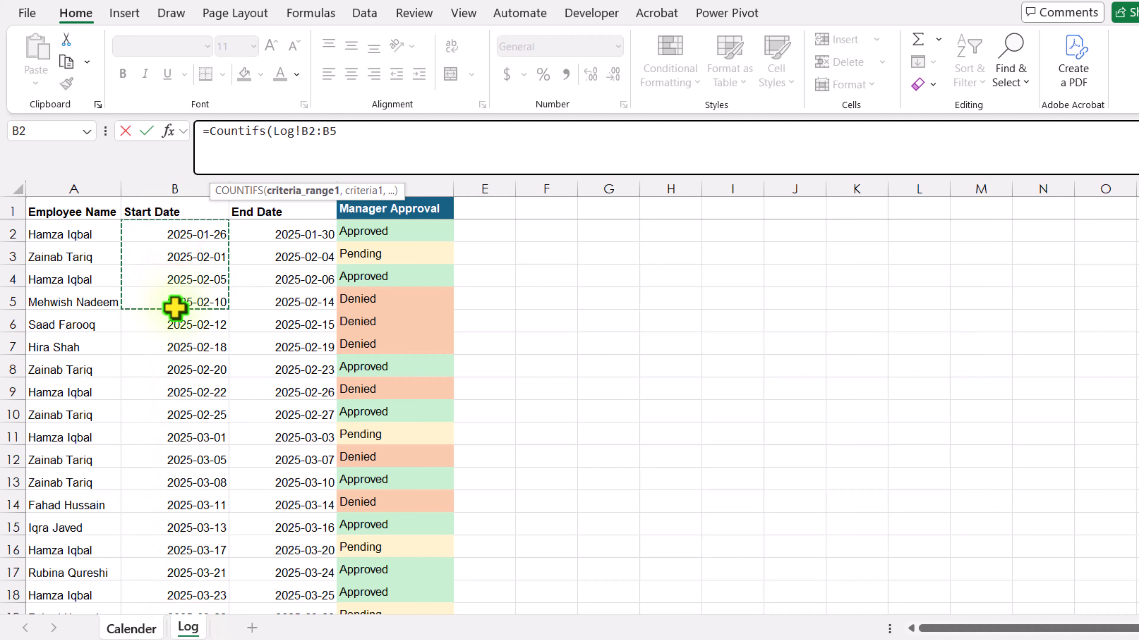
{"action": "key", "text": "BackSpace"}
{"action": "type", "text": "1000"}
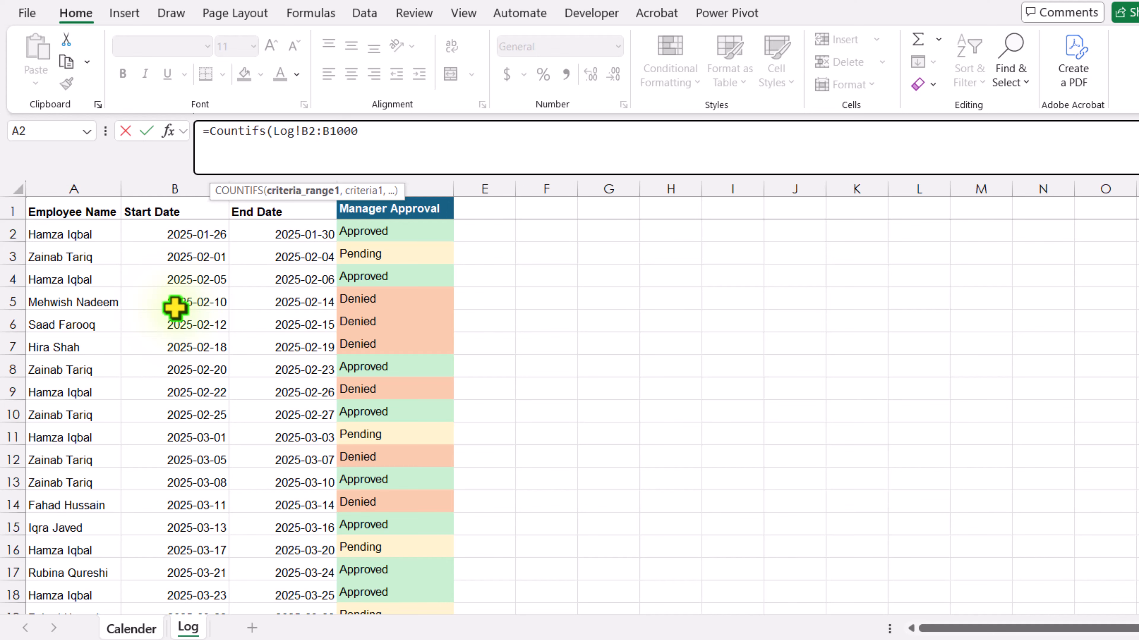
{"action": "key", "text": "F4"}
{"action": "left_click", "coordinate": [305, 131]}
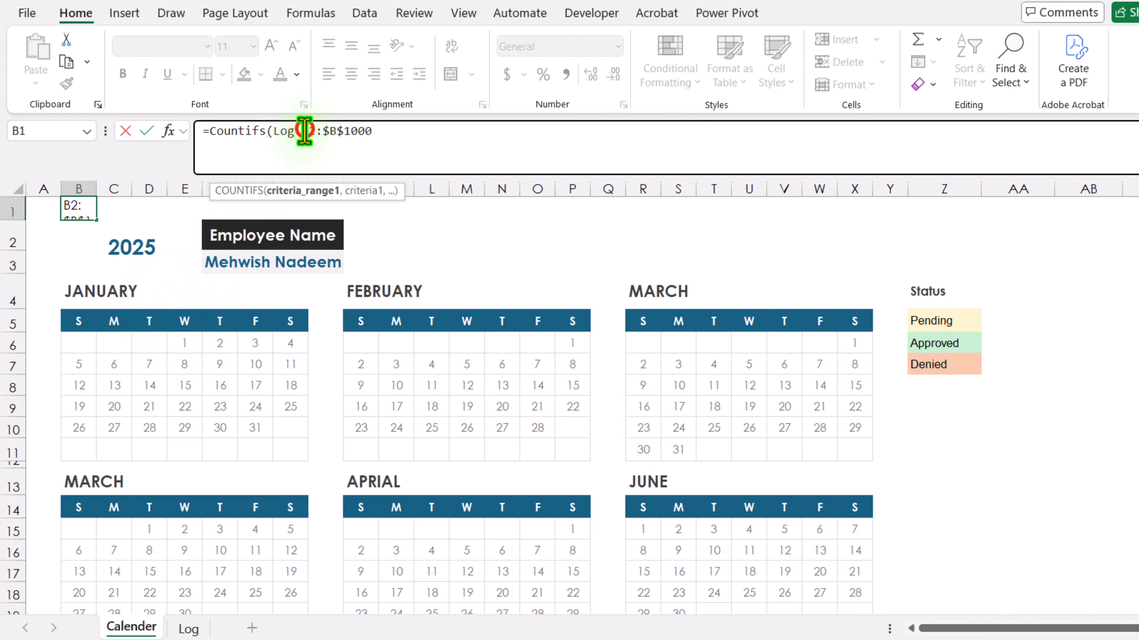
{"action": "key", "text": "F4"}
- Add the first criterion "<="&Calender!B6, comparing the start dates with the first January calendar cell
{"action": "left_click", "coordinate": [400, 135]}
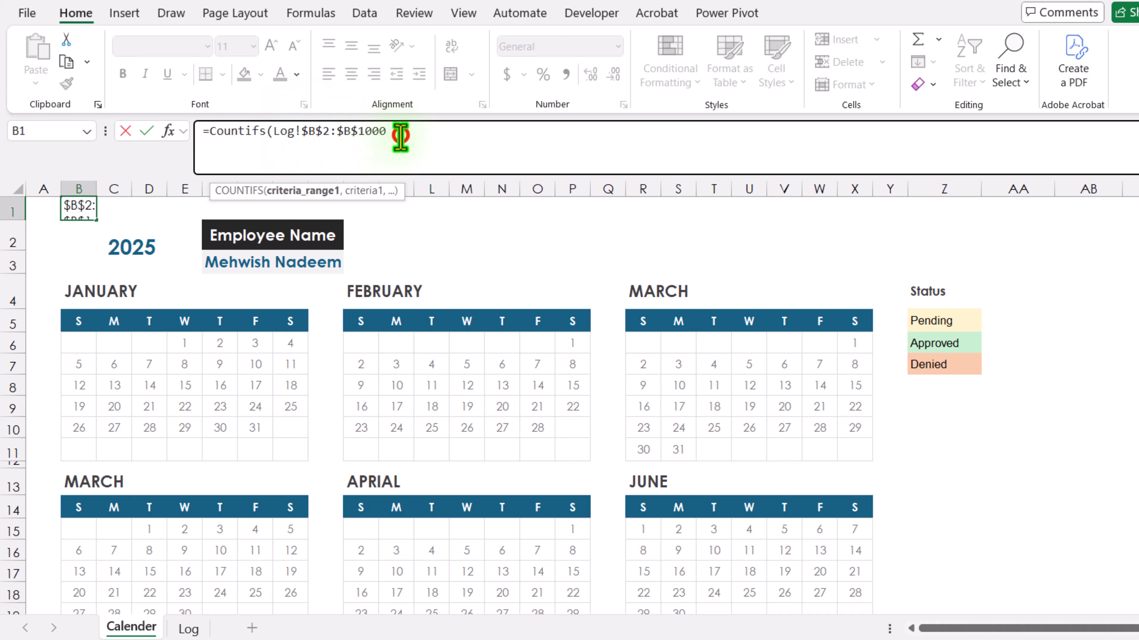
{"action": "type", "text": ",\"<=\"&"}
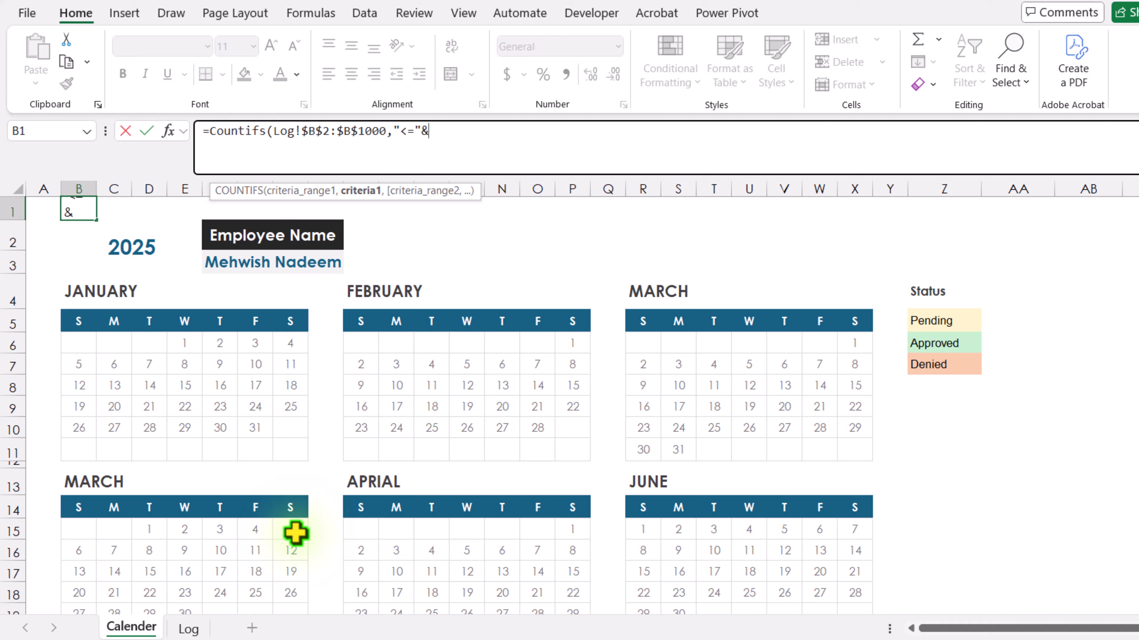
{"action": "left_click", "coordinate": [86, 344]}
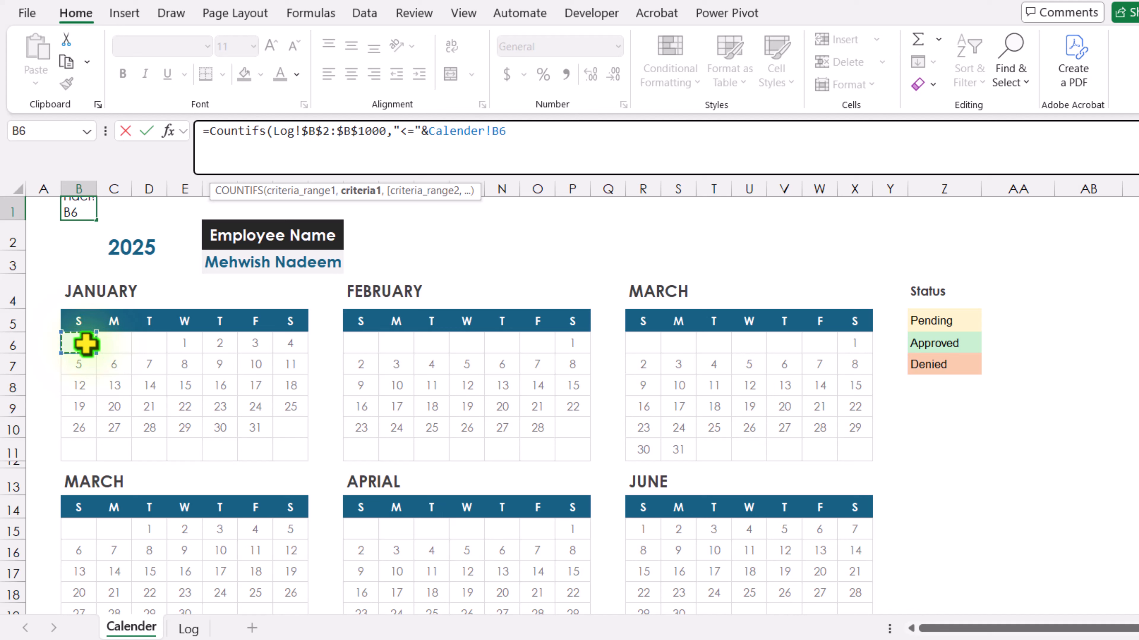
{"action": "type", "text": ","}
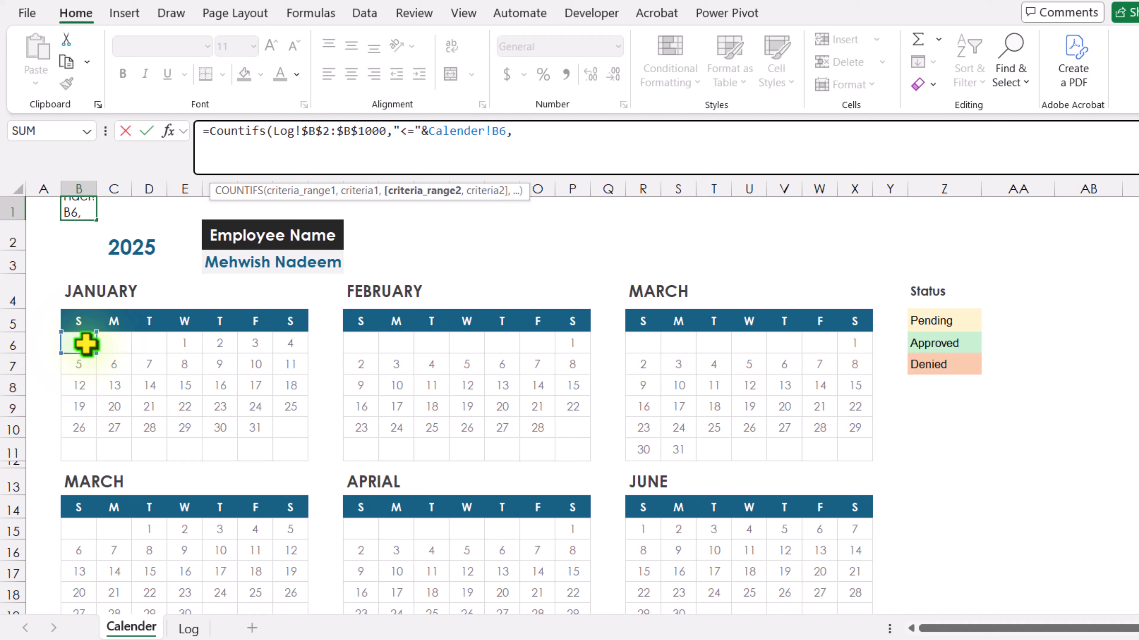
- Set the second criteria range to the Log sheet's end dates as the absolute reference Log!$C$2:$C$1000
{"action": "left_click", "coordinate": [184, 629]}
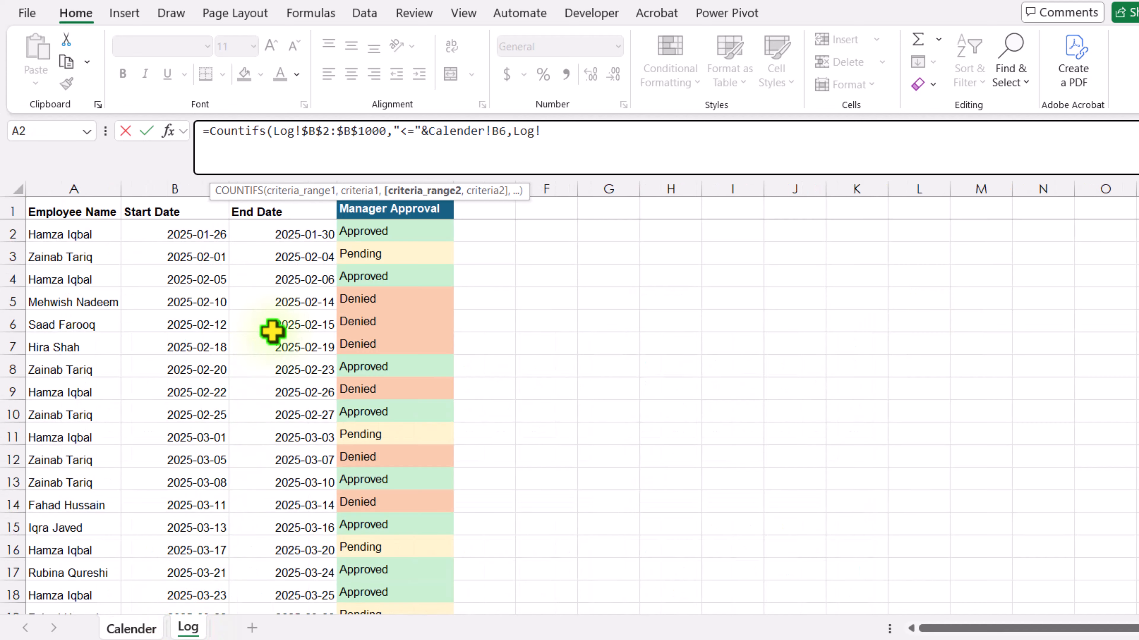
{"action": "left_click_drag", "start_coordinate": [304, 233], "coordinate": [299, 286]}
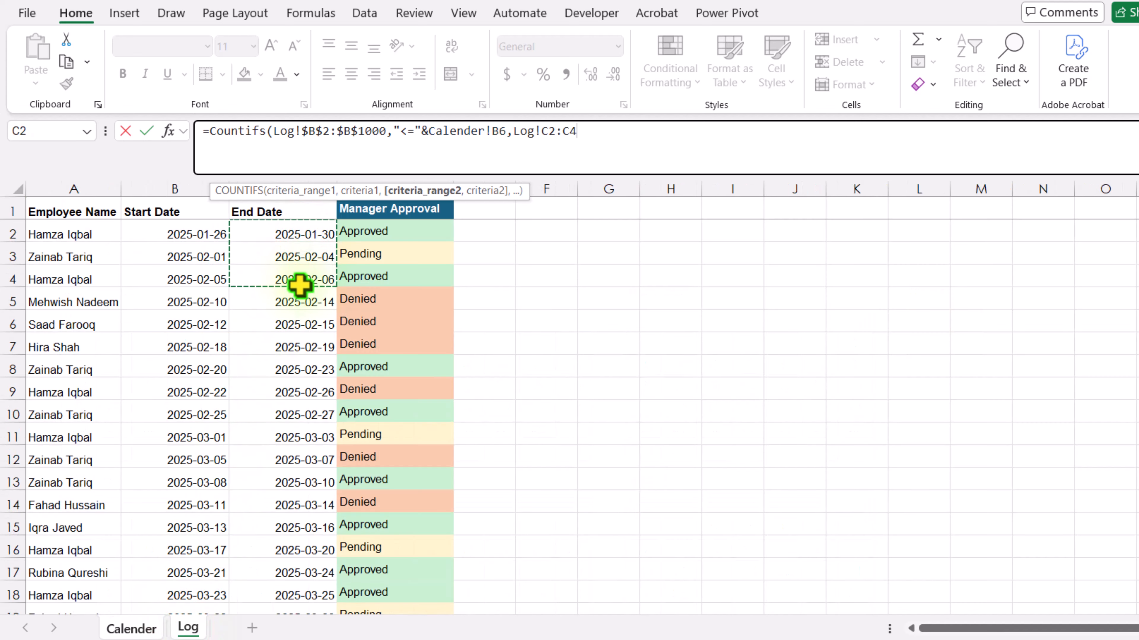
{"action": "key", "text": "BackSpace"}
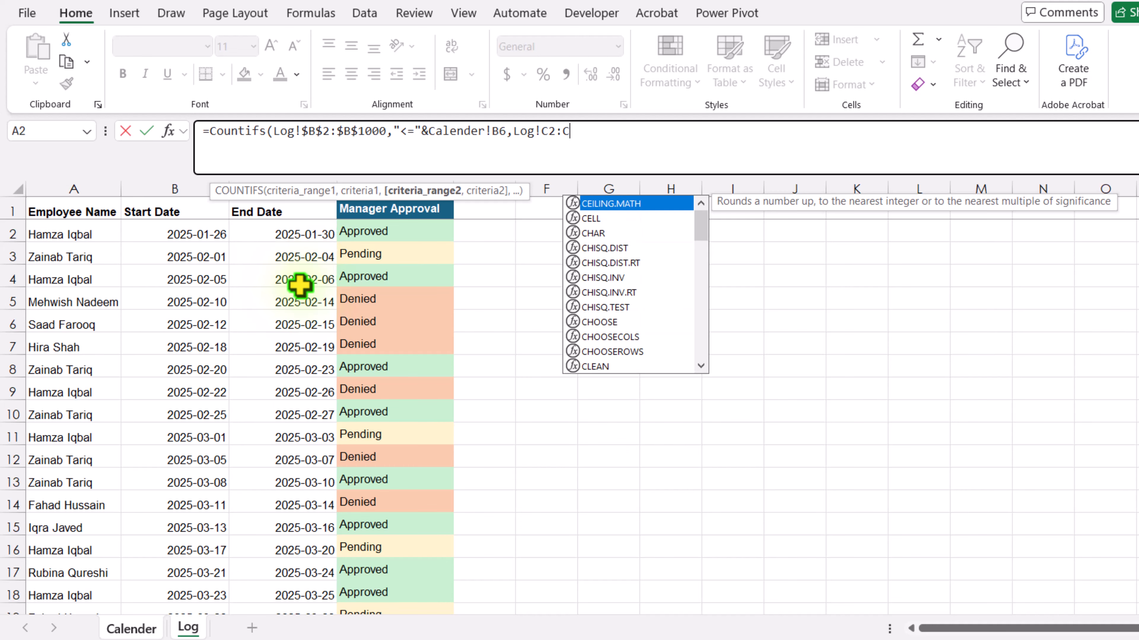
{"action": "type", "text": "1000"}
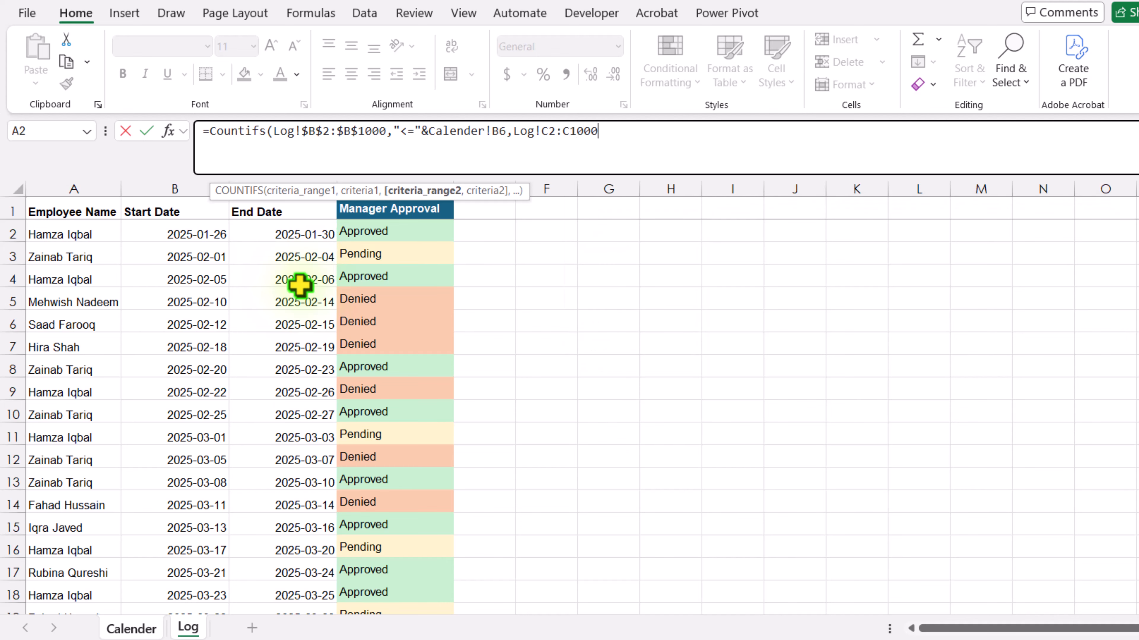
{"action": "key", "text": "F4"}
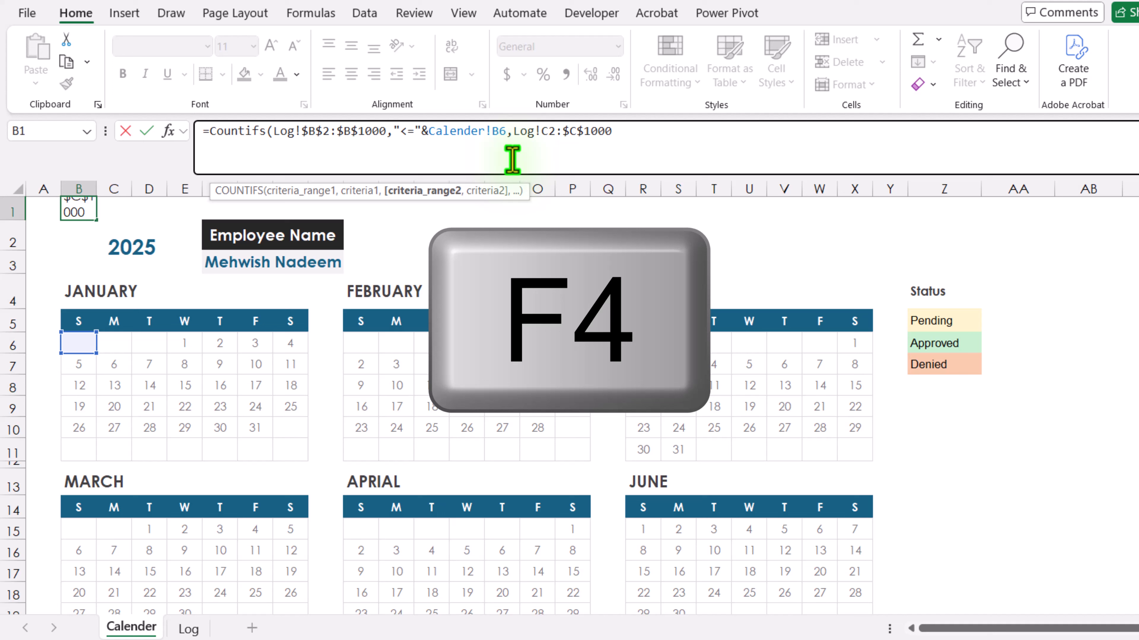
{"action": "left_click", "coordinate": [546, 139]}
{"action": "key", "text": "F4"}
- Add the second criterion ">="&Calender!B6, complete the COUNTIFS formula with >0 and enter it in B1
{"action": "left_click", "coordinate": [642, 134]}
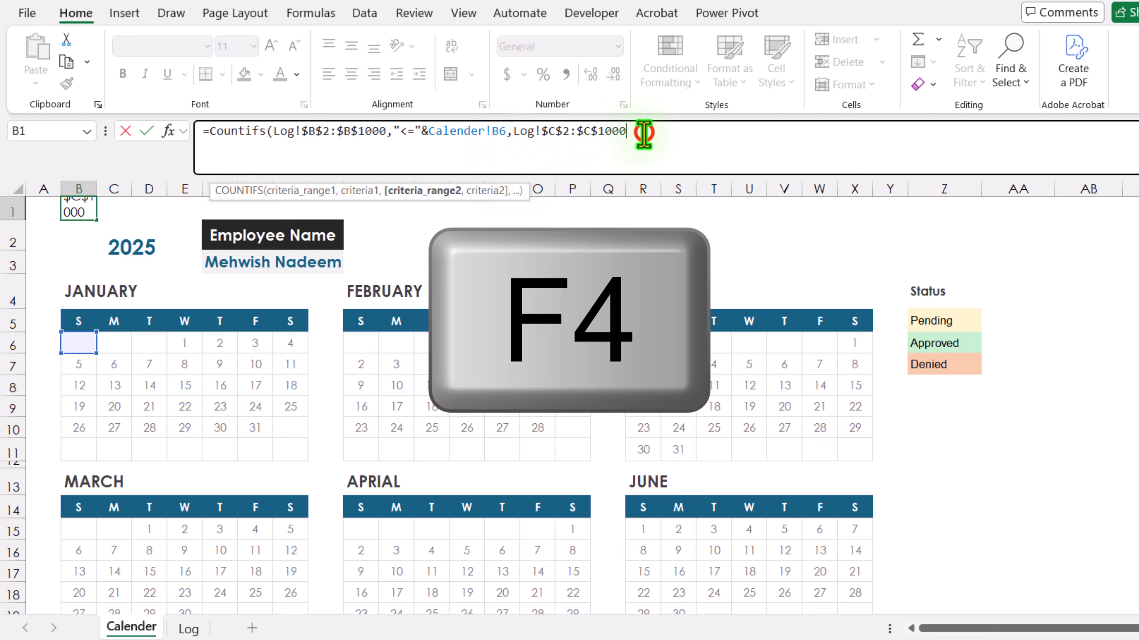
{"action": "type", "text": ","}
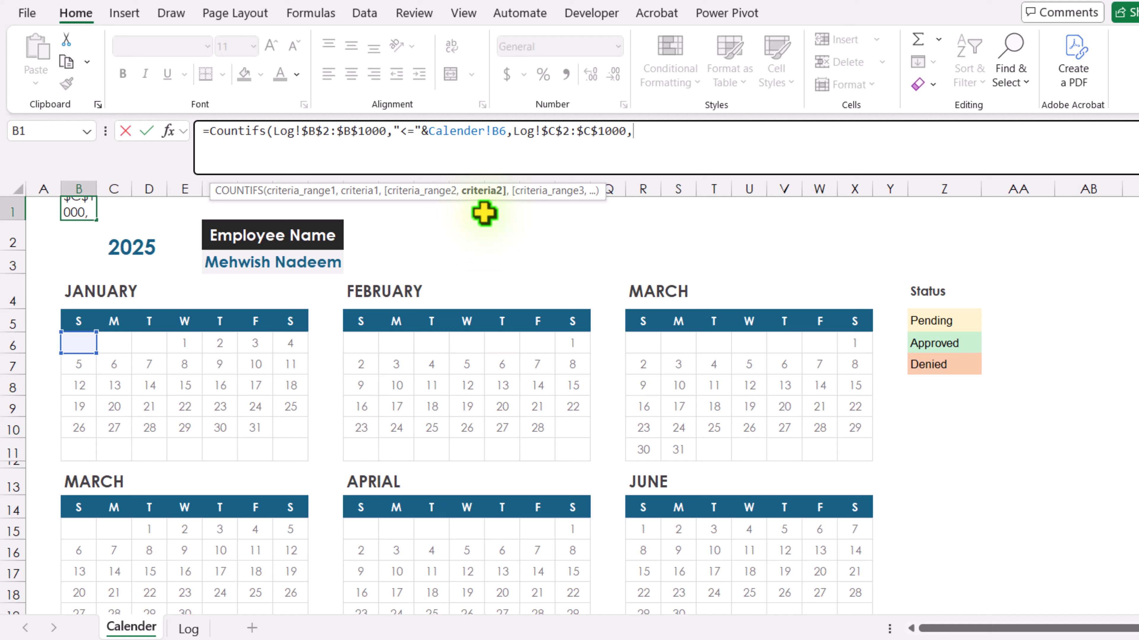
{"action": "type", "text": "\">=\"&"}
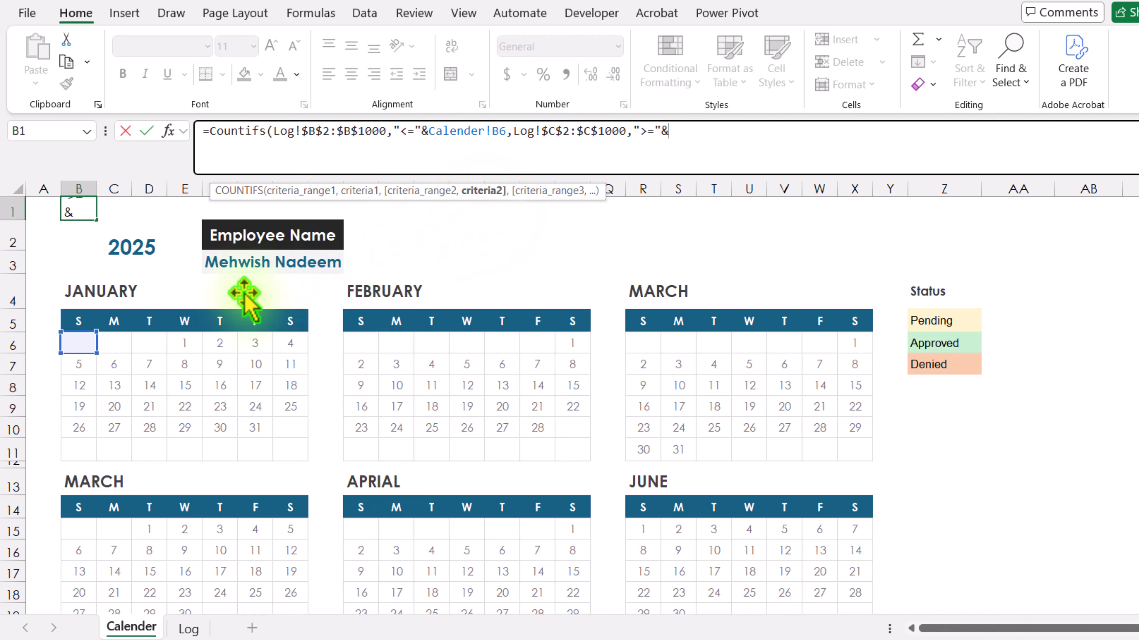
{"action": "left_click", "coordinate": [80, 344]}
{"action": "left_click", "coordinate": [714, 170]}
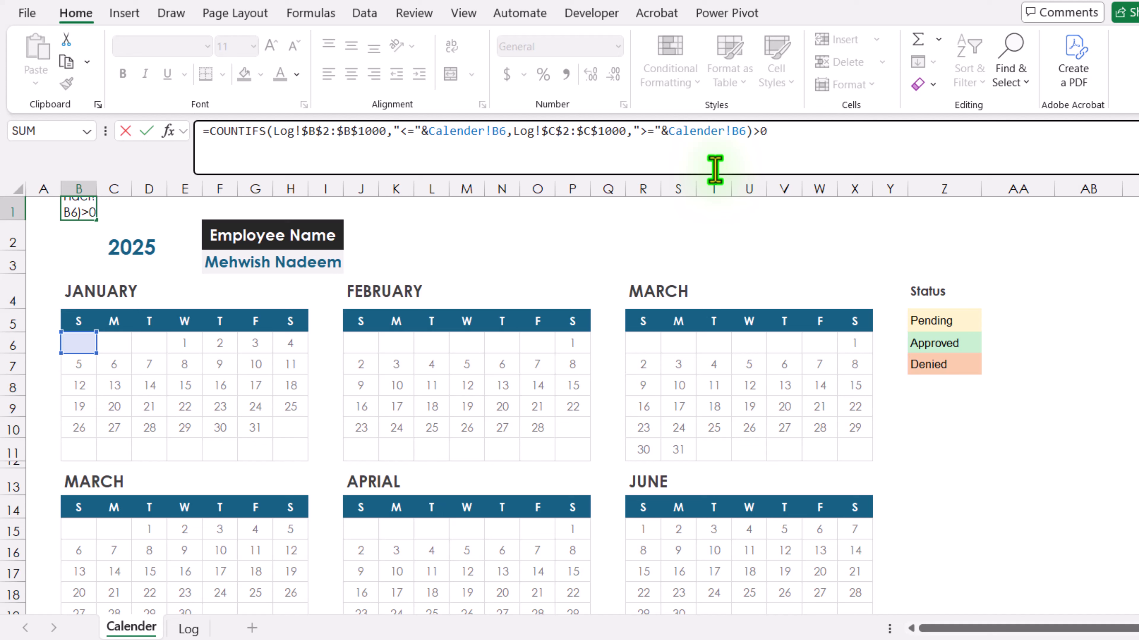
{"action": "key", "text": "Return"}
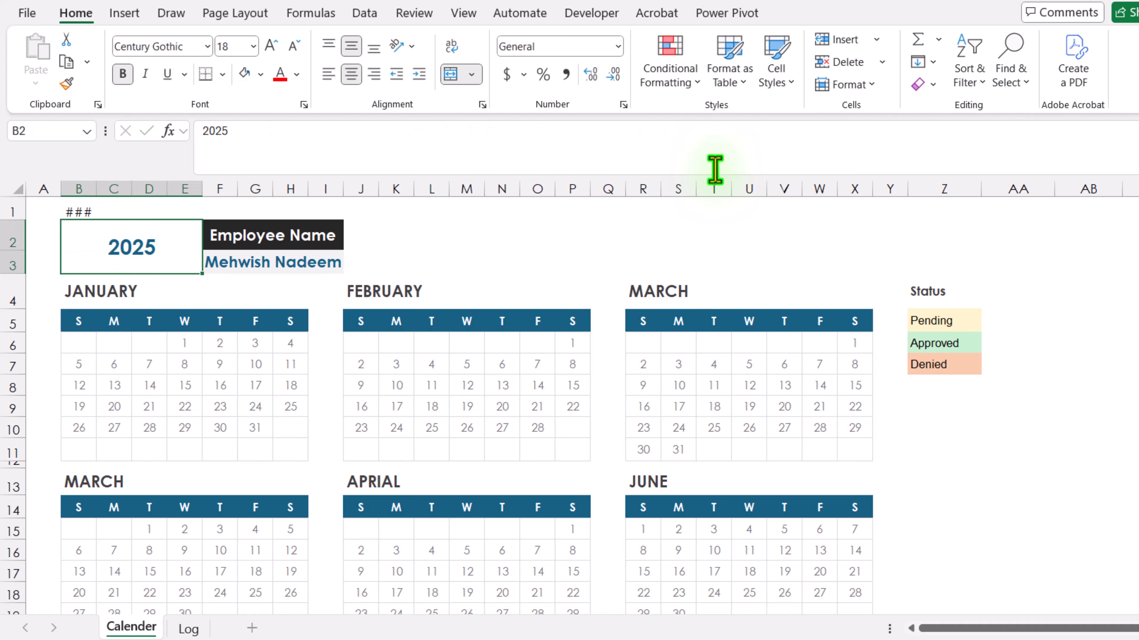
- Widen column B slightly and copy the full COUNTIFS formula text from cell B1
{"action": "left_click_drag", "start_coordinate": [96, 185], "coordinate": [107, 186]}
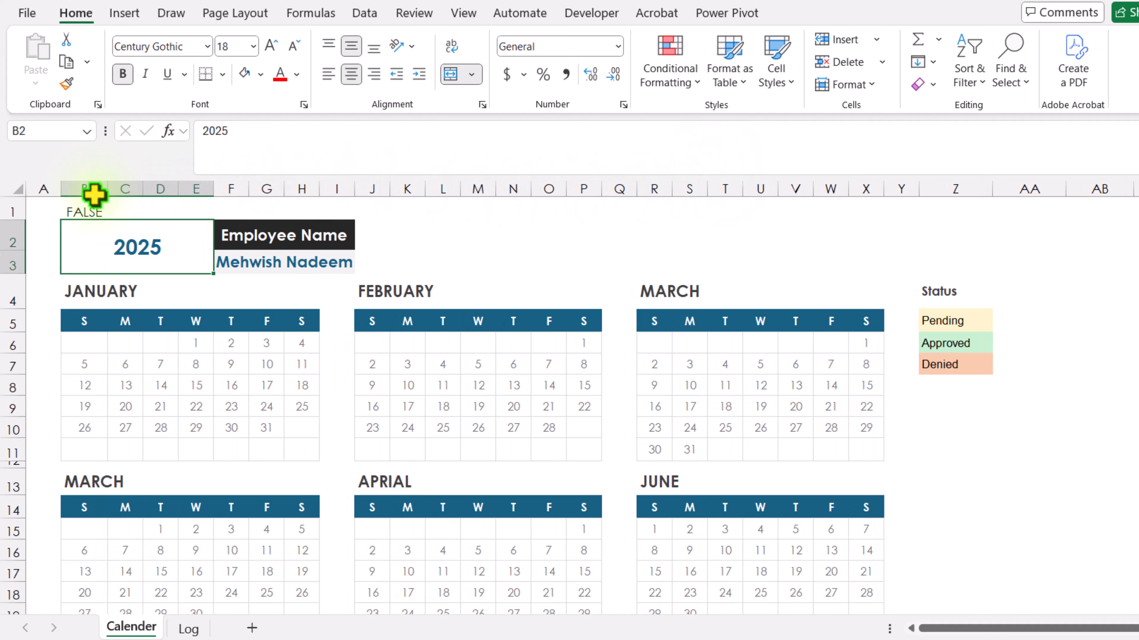
{"action": "left_click", "coordinate": [94, 205]}
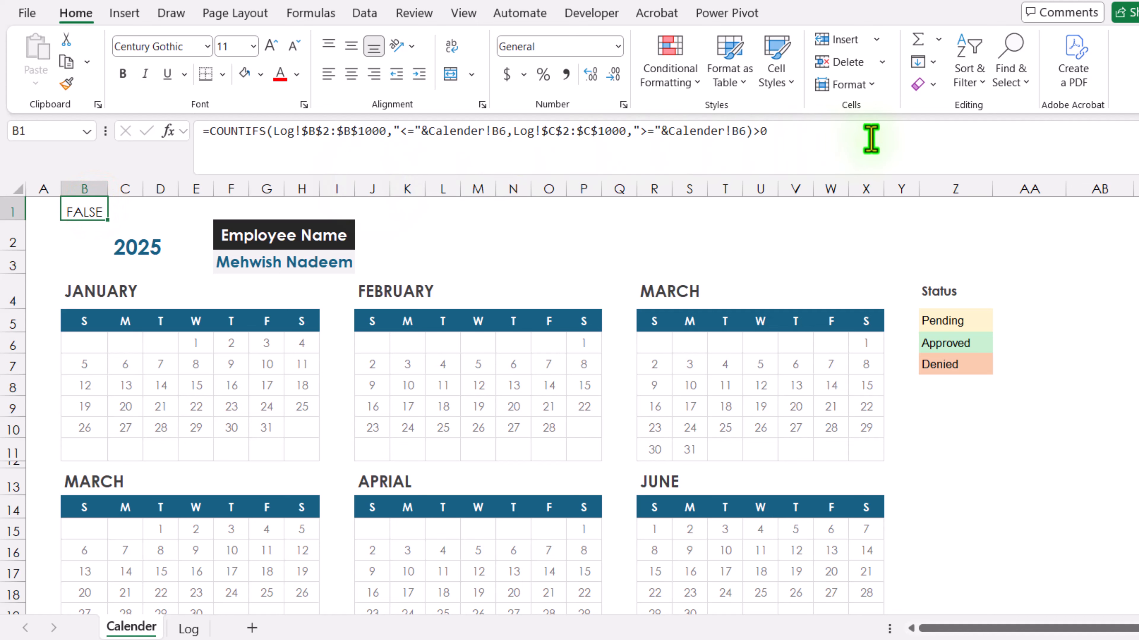
{"action": "left_click_drag", "start_coordinate": [871, 137], "coordinate": [175, 190]}
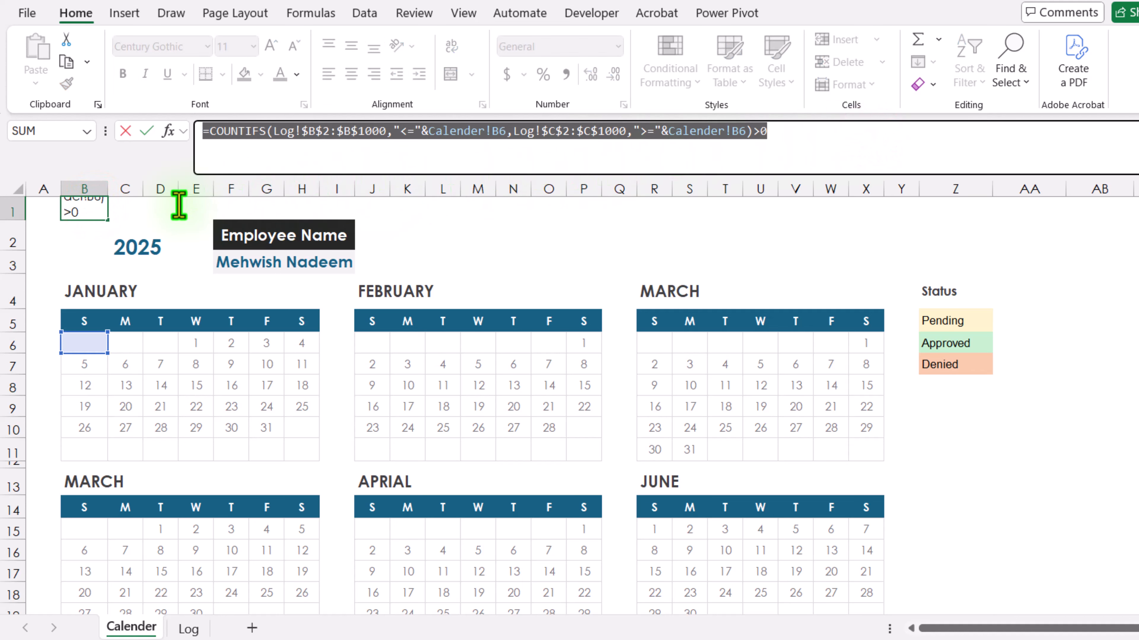
{"action": "key", "text": "Return"}
- Select the calendar grid from B6 across to column X and set up a formula-based conditional formatting rule with the copied COUNTIFS formula
{"action": "left_click_drag", "start_coordinate": [76, 339], "coordinate": [789, 628]}
{"action": "scroll", "coordinate": [755, 516], "scroll_direction": "up", "scroll_amount": 8}
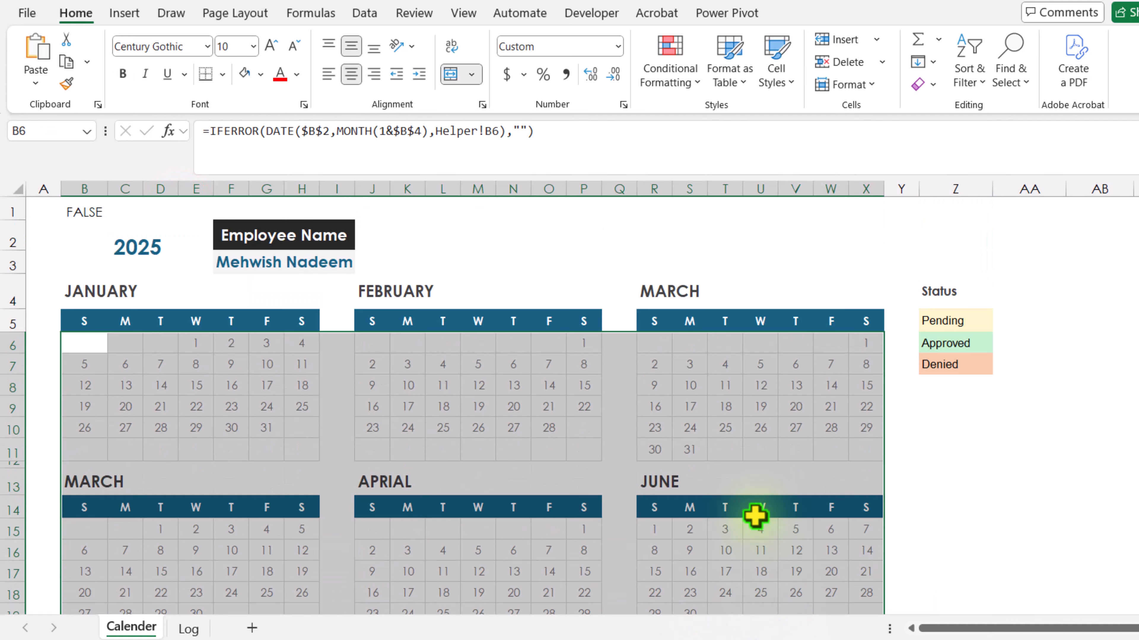
{"action": "left_click", "coordinate": [667, 84]}
{"action": "left_click", "coordinate": [673, 296]}
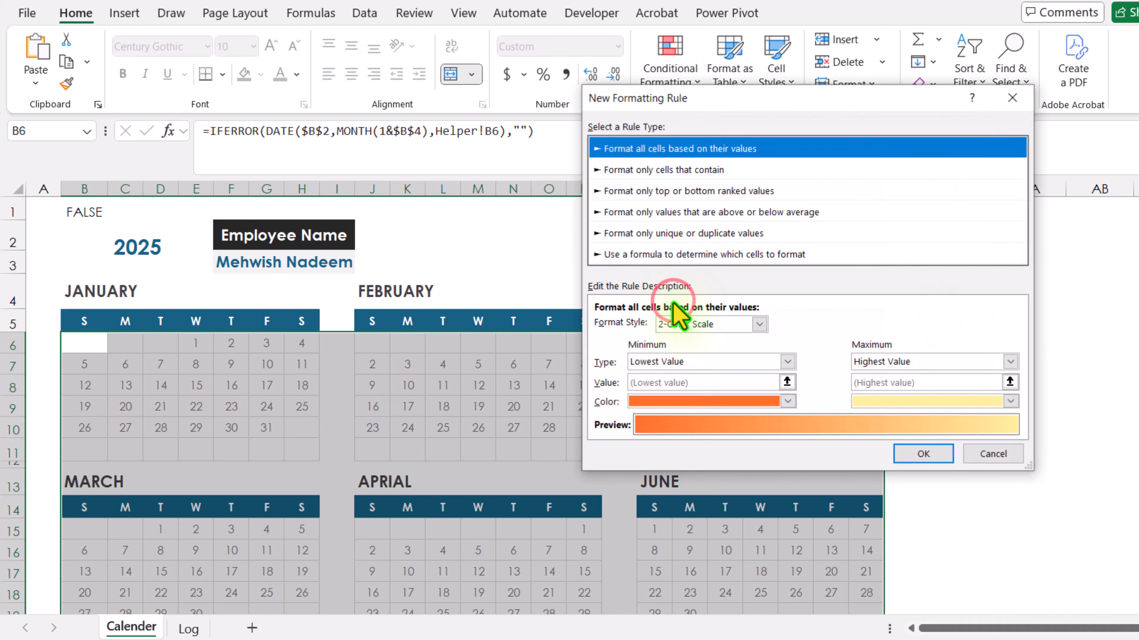
{"action": "left_click", "coordinate": [668, 254]}
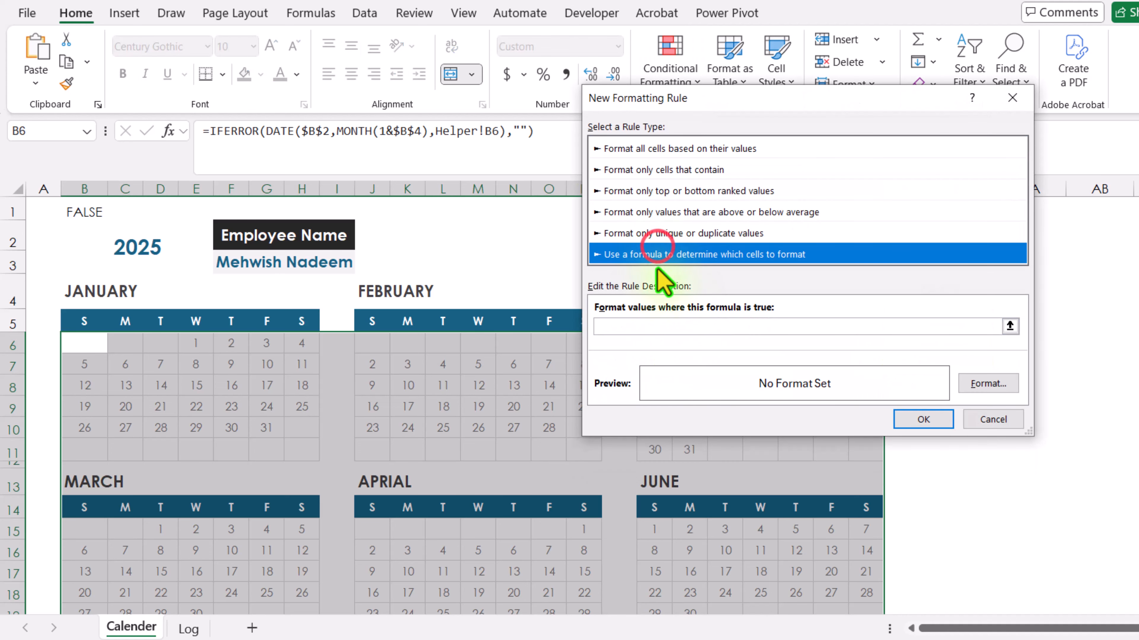
{"action": "left_click", "coordinate": [657, 327]}
{"action": "key", "text": "ctrl+v"}
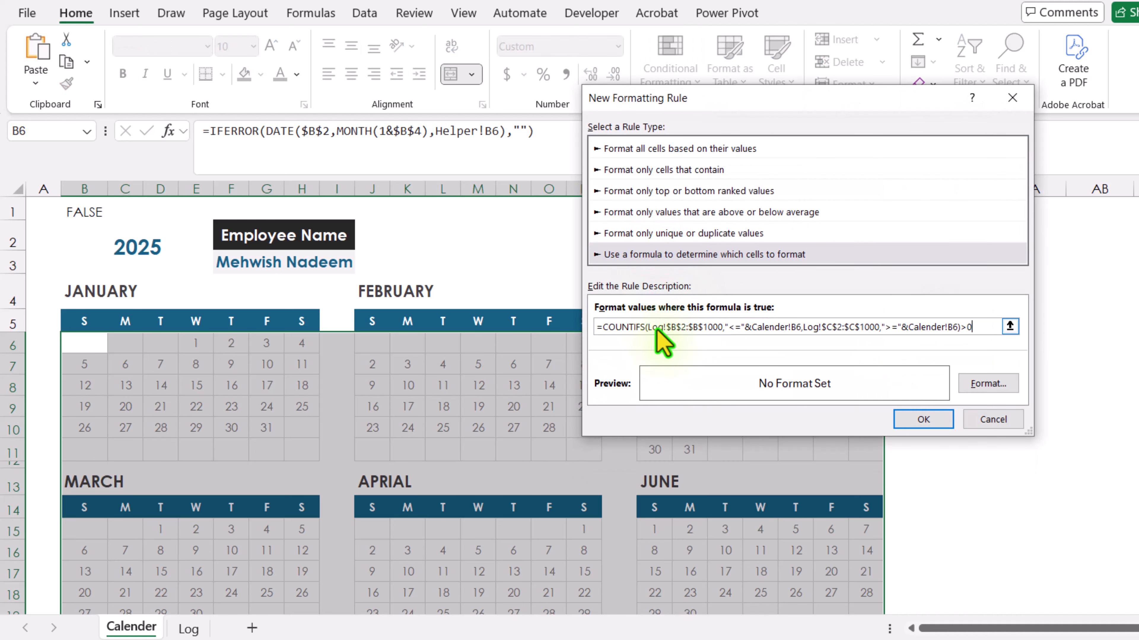
- Give the new formula rule a light green background fill and apply it to the calendar grid
{"action": "left_click", "coordinate": [987, 386]}
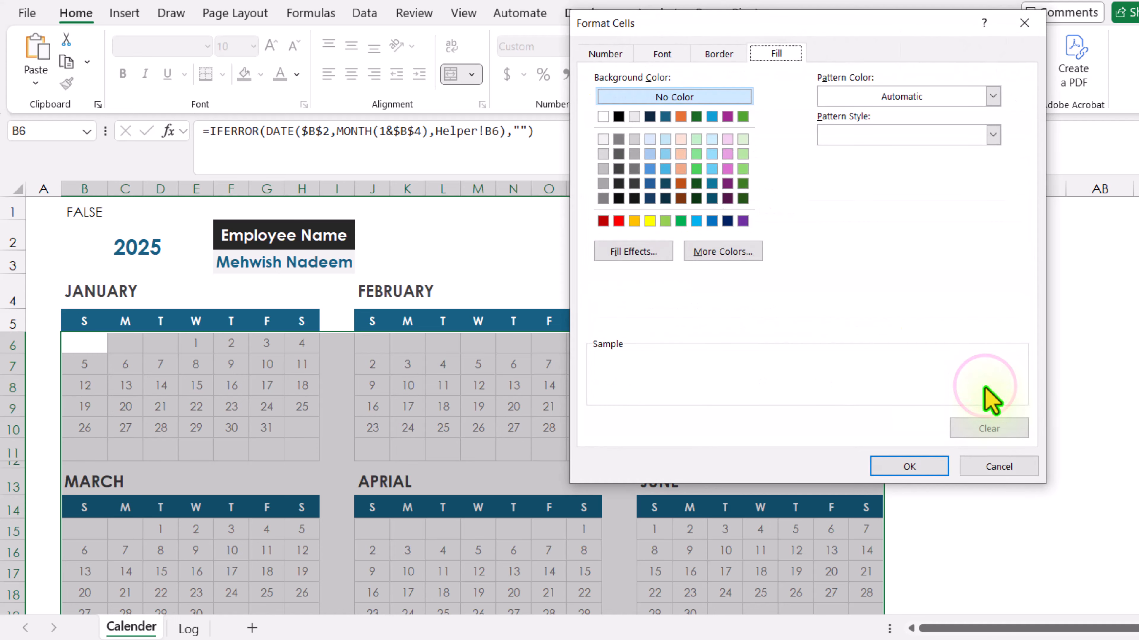
{"action": "left_click", "coordinate": [696, 139]}
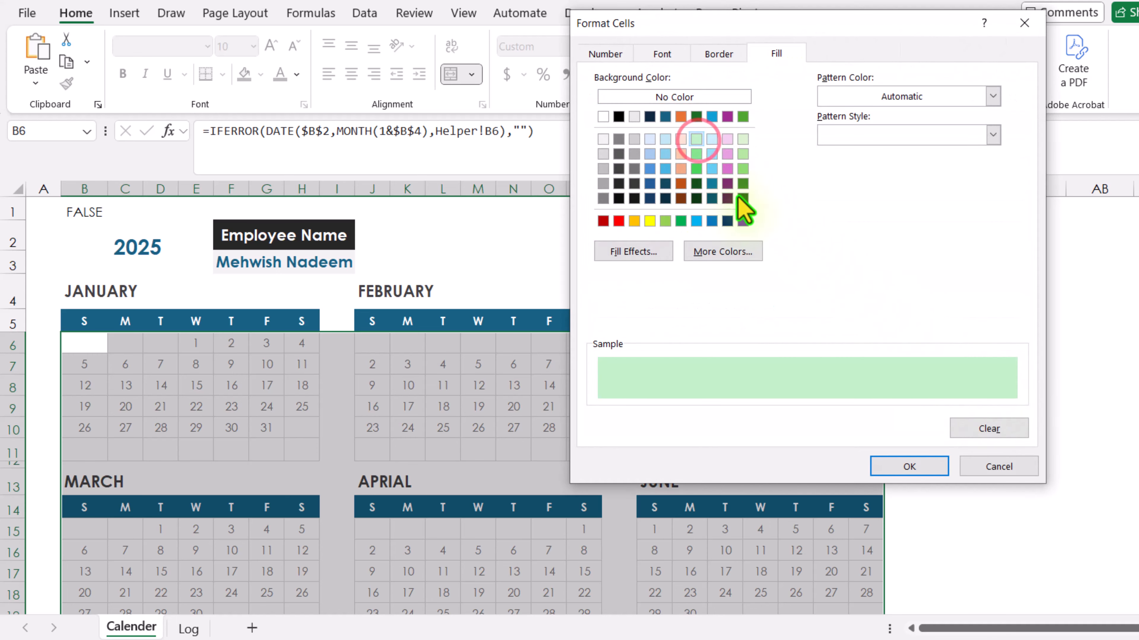
{"action": "left_click", "coordinate": [925, 464]}
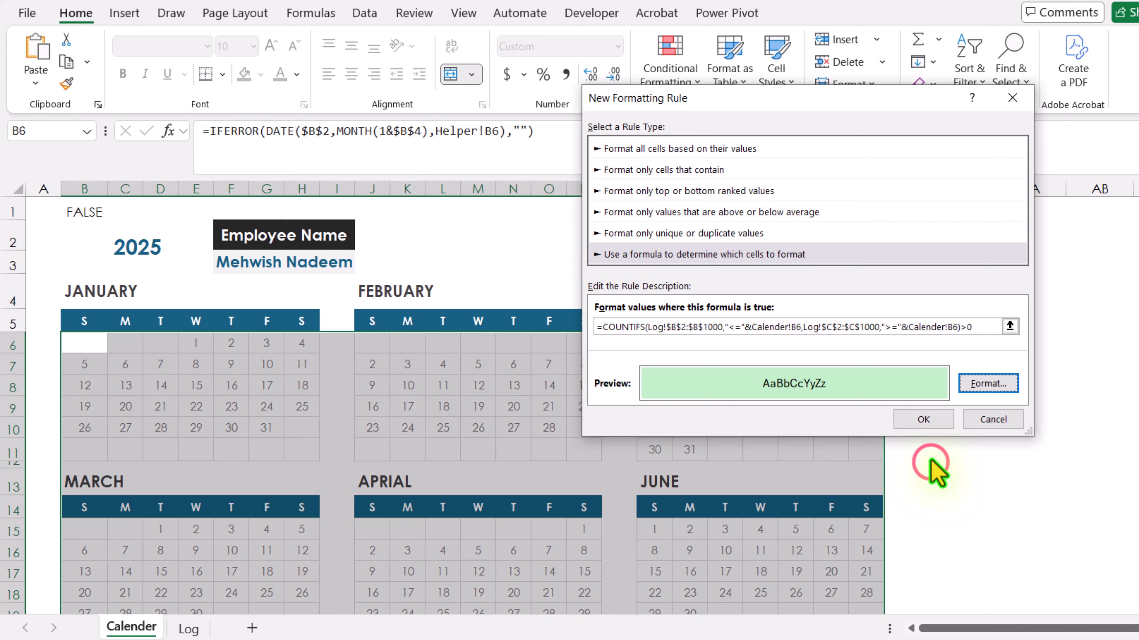
{"action": "left_click", "coordinate": [934, 421]}
{"action": "left_click", "coordinate": [934, 424]}
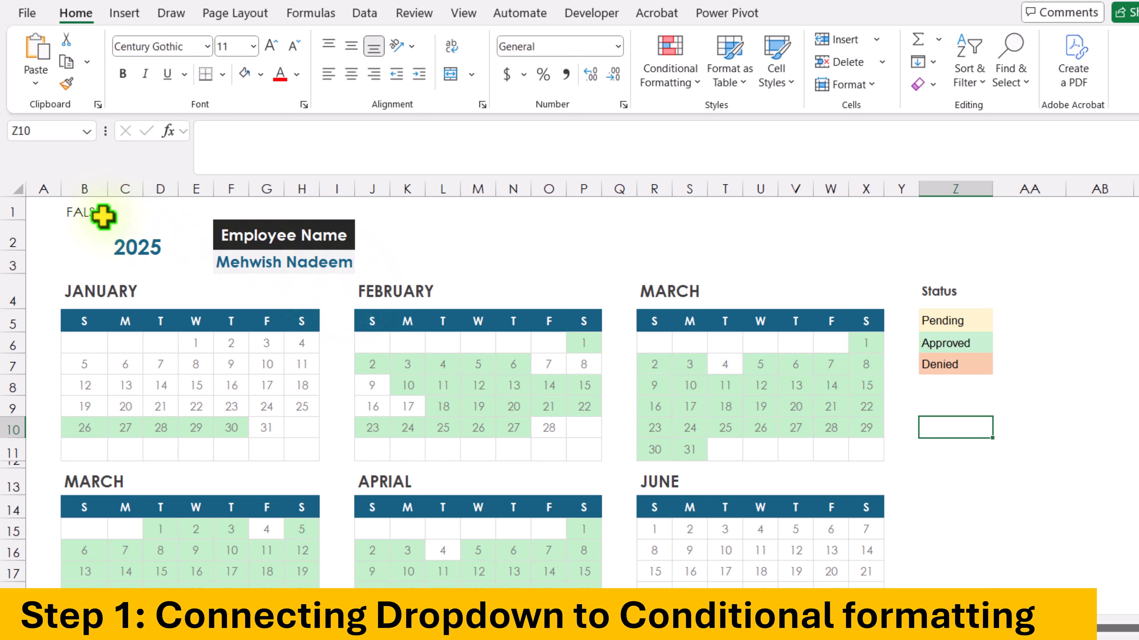
- Reopen the COUNTIFS formula in B1 and replace its ending )>0 with a comma for a third criteria range
{"action": "left_click", "coordinate": [92, 213]}
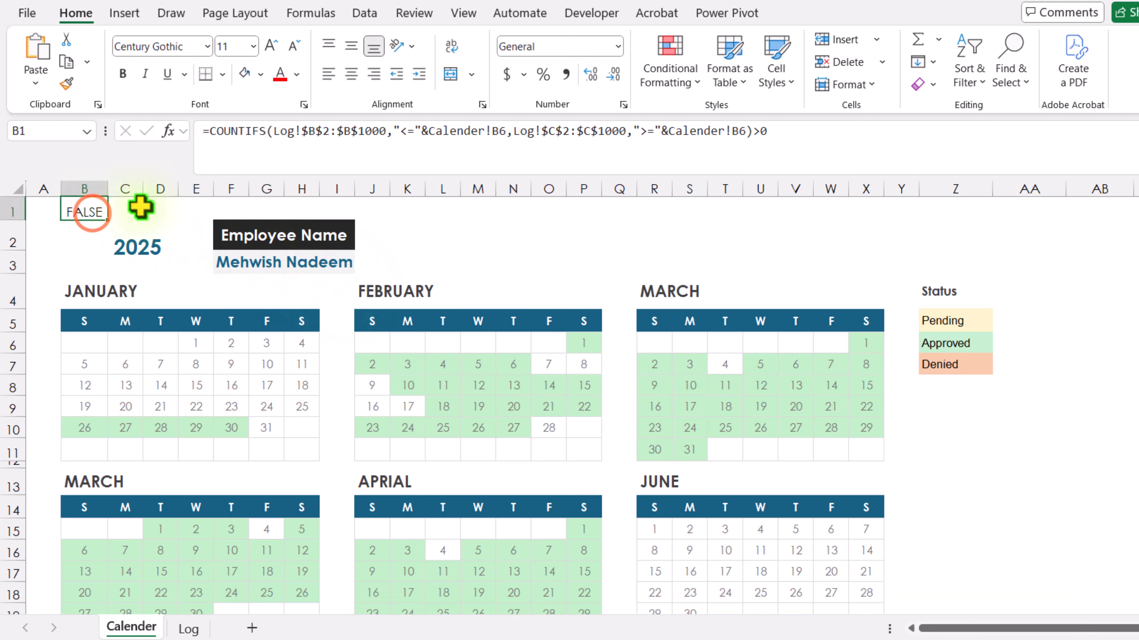
{"action": "left_click", "coordinate": [773, 134]}
{"action": "key", "text": "BackSpace"}
{"action": "key", "text": "BackSpace"}
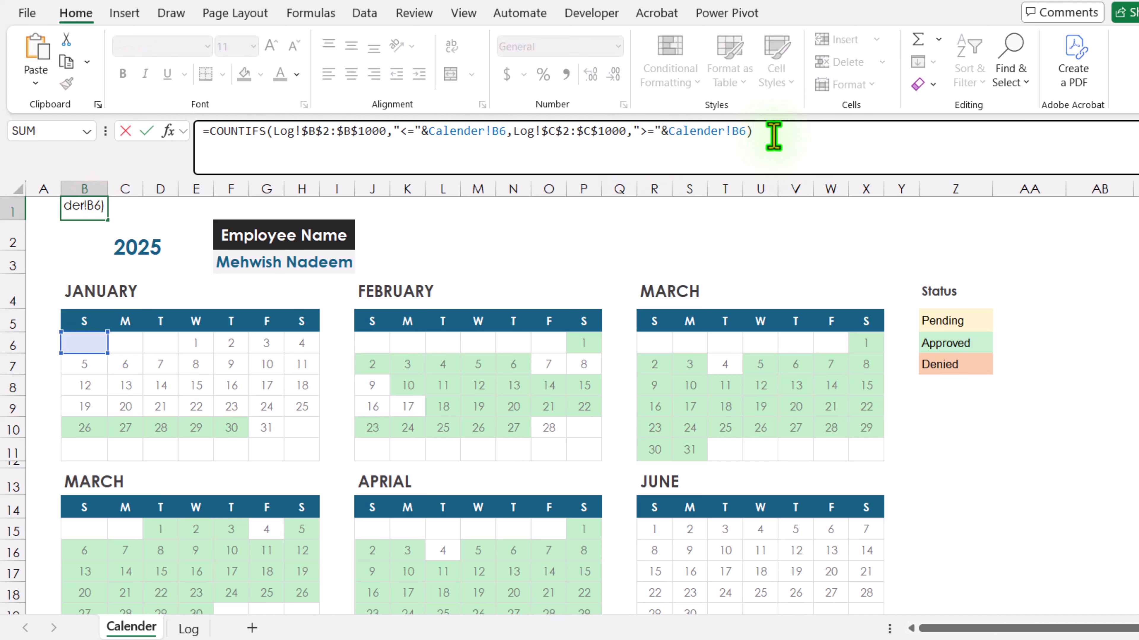
{"action": "key", "text": "BackSpace"}
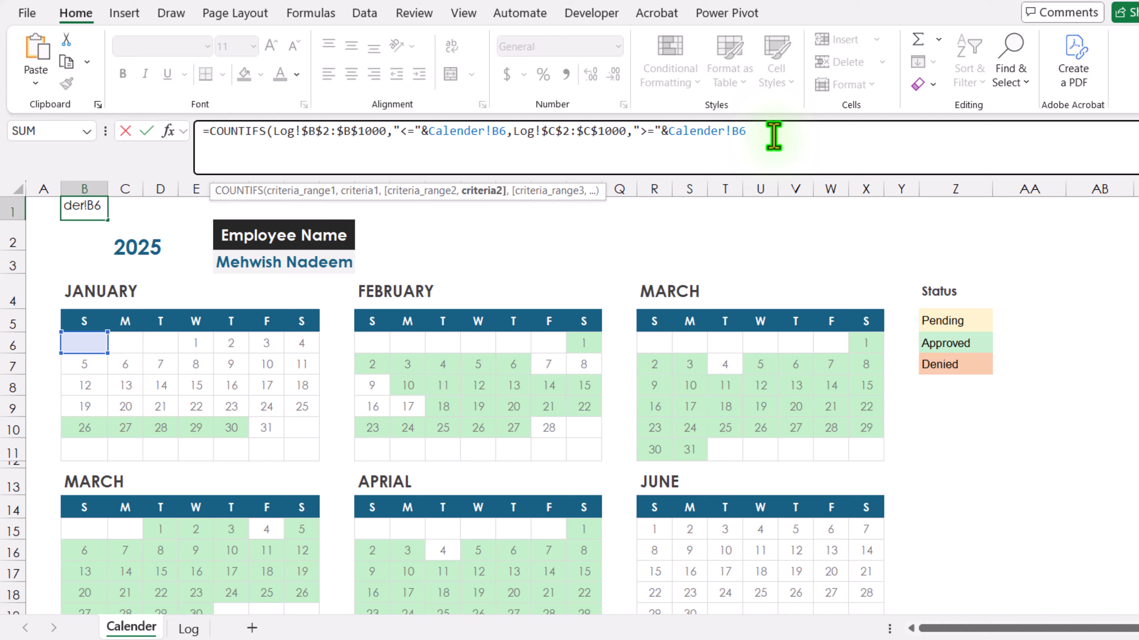
{"action": "type", "text": ","}
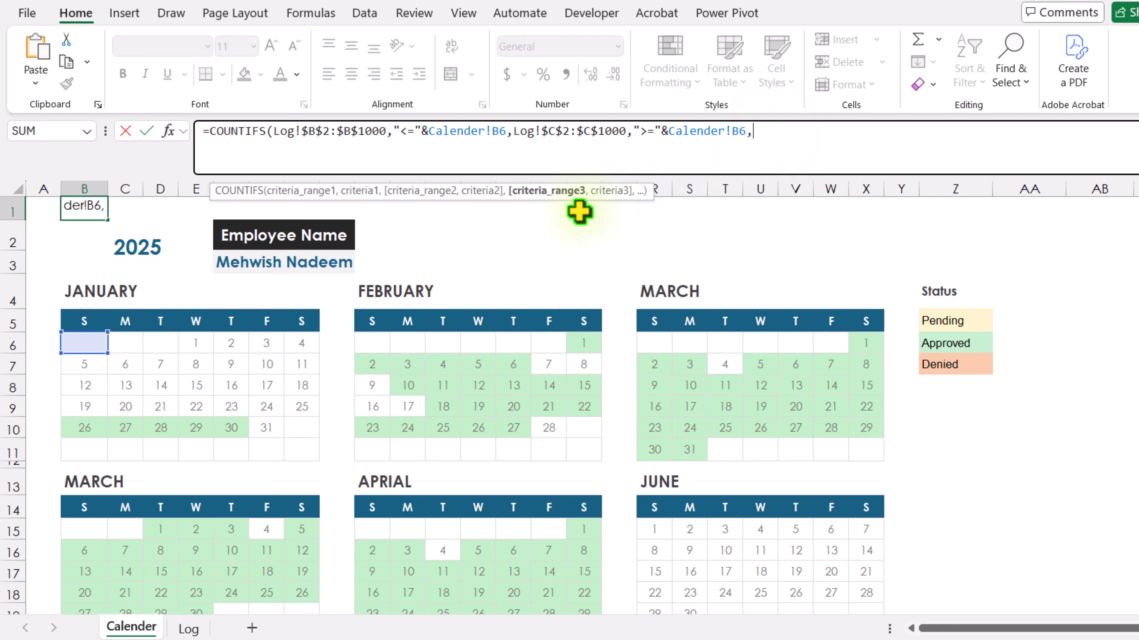
- Set the third criteria range to the Log sheet's employee names as the absolute reference Log!$A$2:$A$1000
{"action": "left_click", "coordinate": [191, 628]}
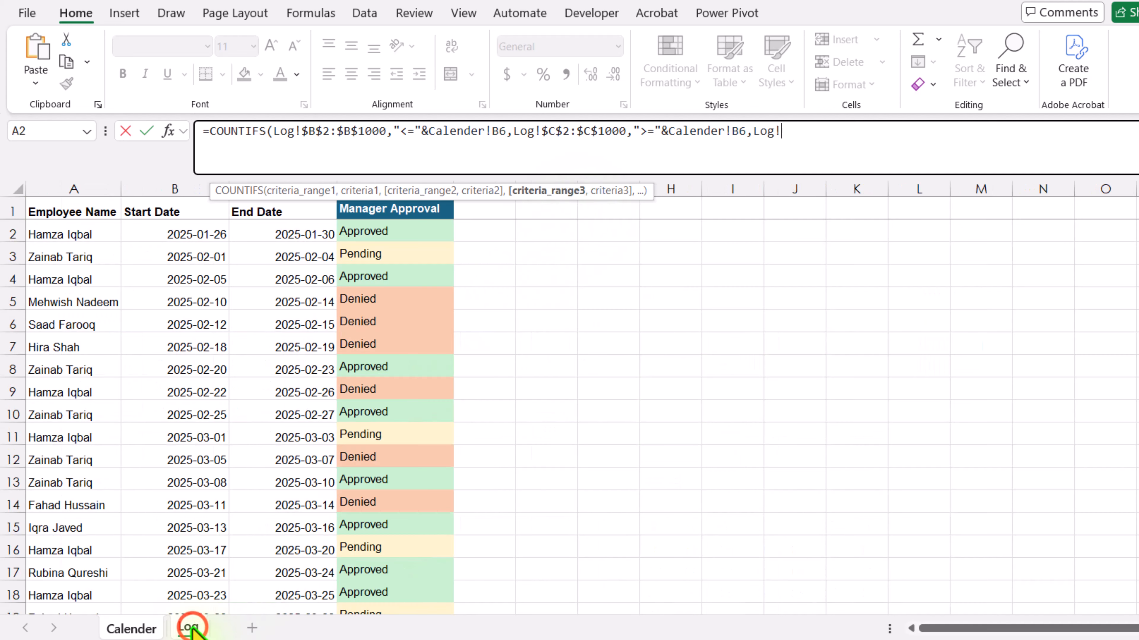
{"action": "left_click_drag", "start_coordinate": [80, 233], "coordinate": [93, 326]}
{"action": "key", "text": "BackSpace"}
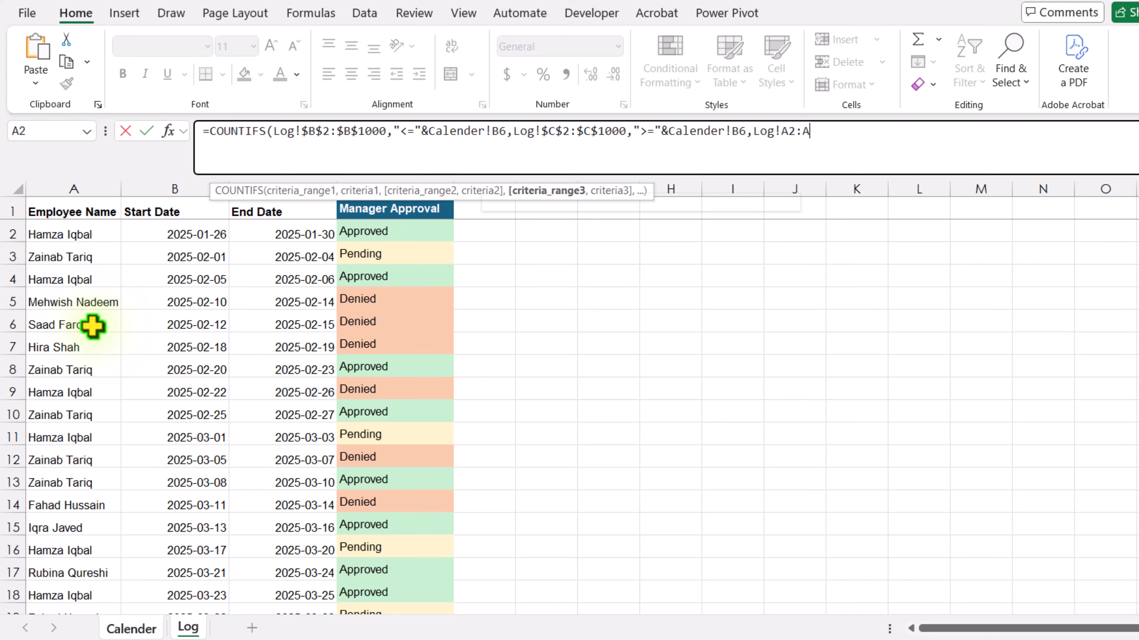
{"action": "type", "text": "1000"}
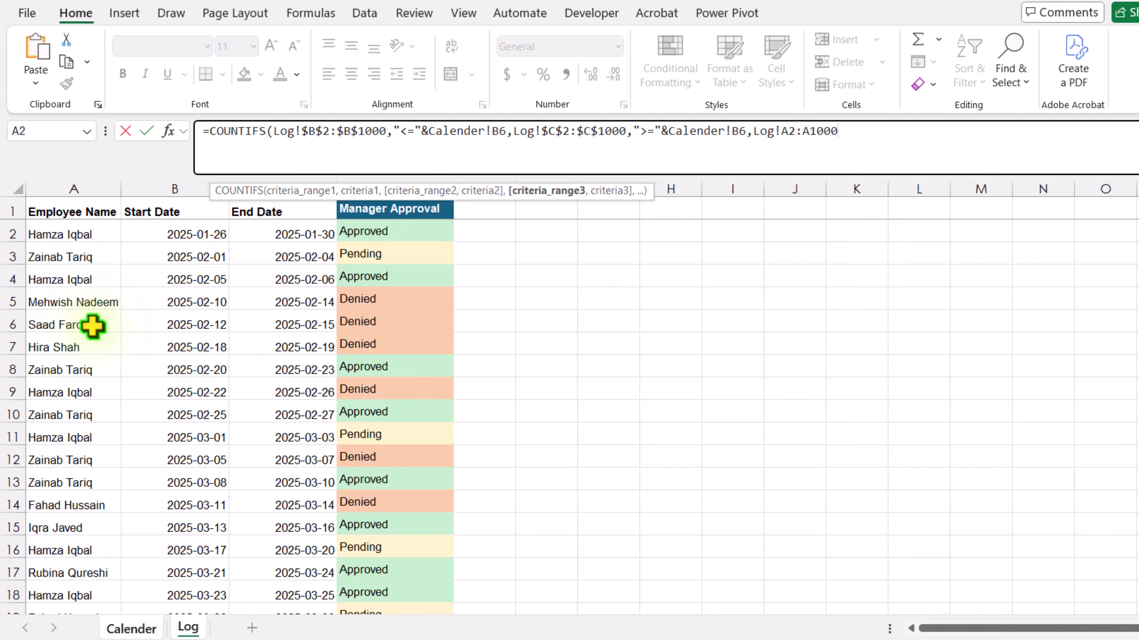
{"action": "key", "text": "F4"}
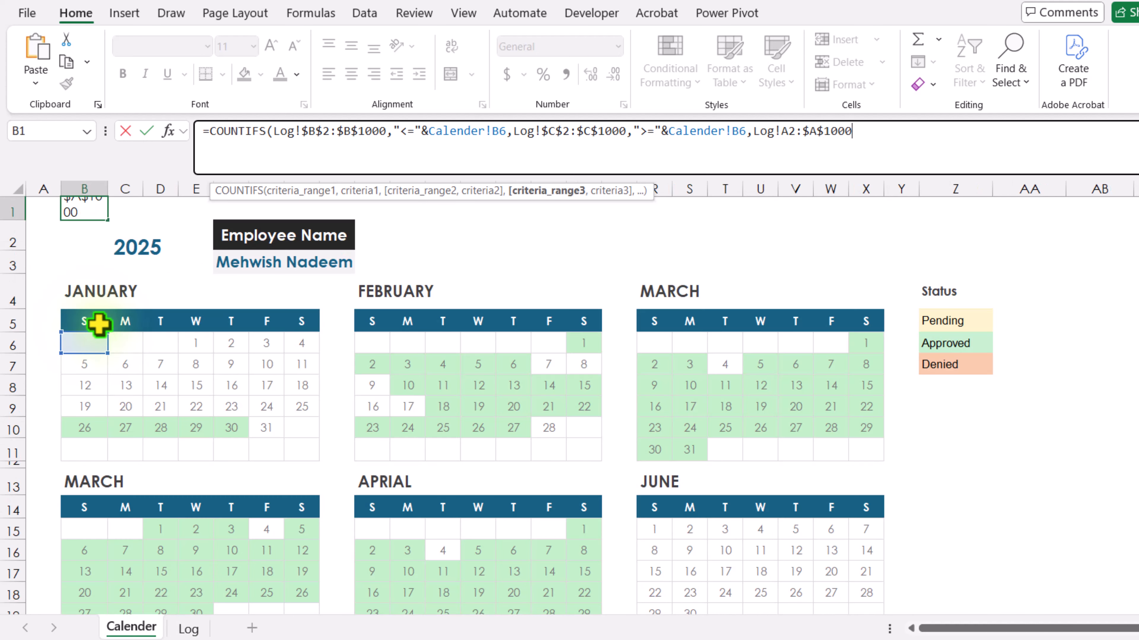
{"action": "left_click", "coordinate": [789, 130]}
{"action": "key", "text": "F4"}
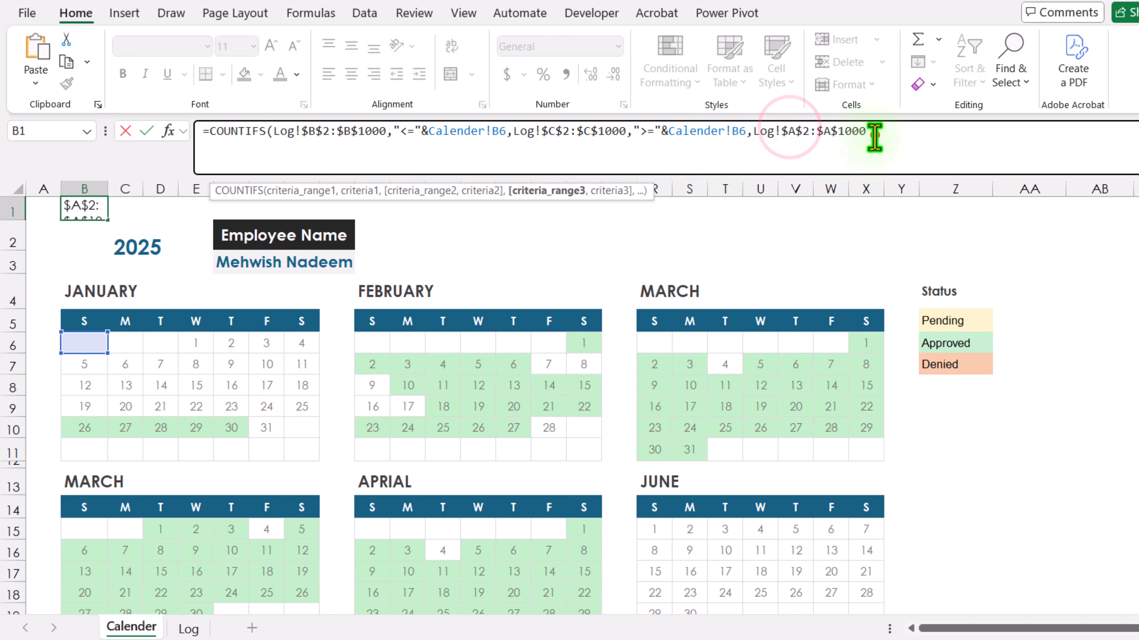
- Add the selected employee cell Calender!$F$3 as the third criterion, complete the formula with )>0 and enter it
{"action": "left_click", "coordinate": [872, 132]}
{"action": "type", "text": ","}
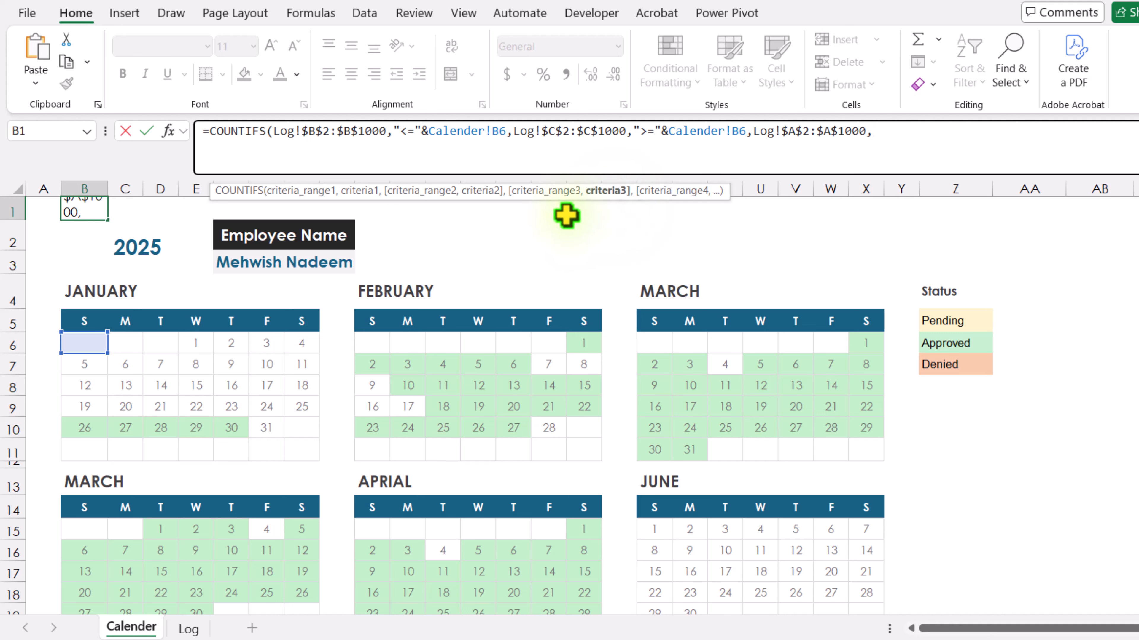
{"action": "left_click", "coordinate": [257, 267]}
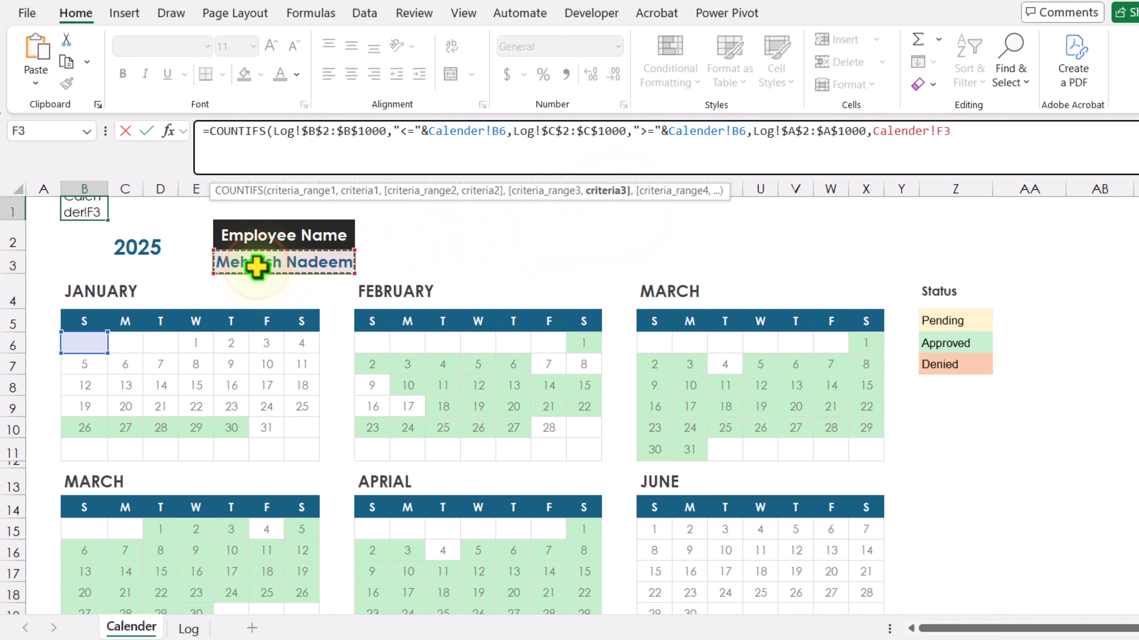
{"action": "key", "text": "F4"}
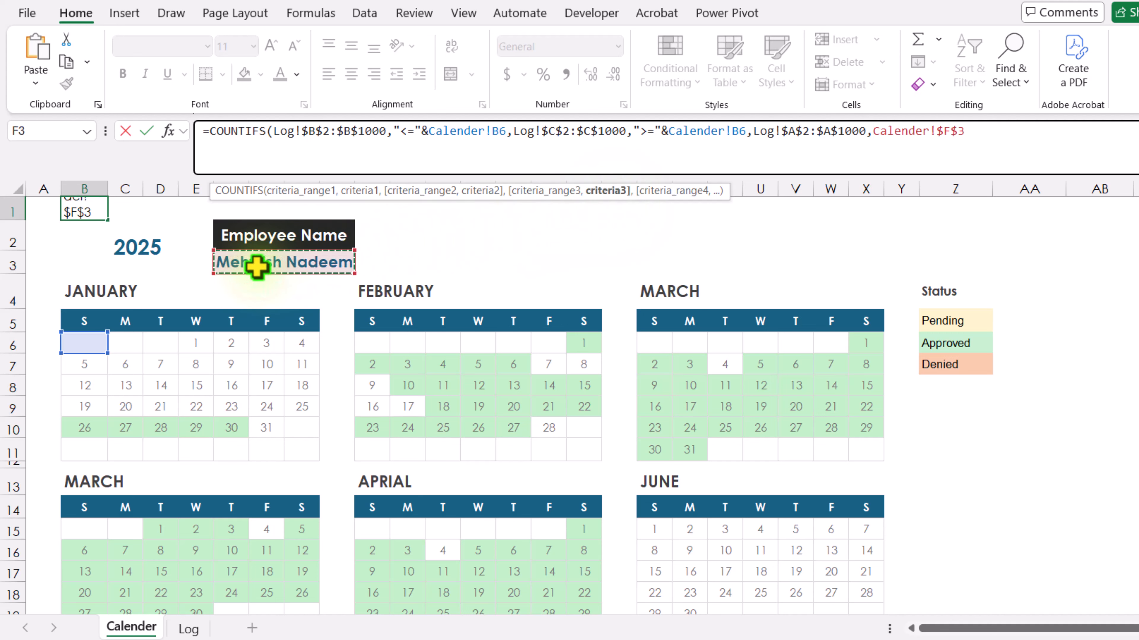
{"action": "type", "text": ")"}
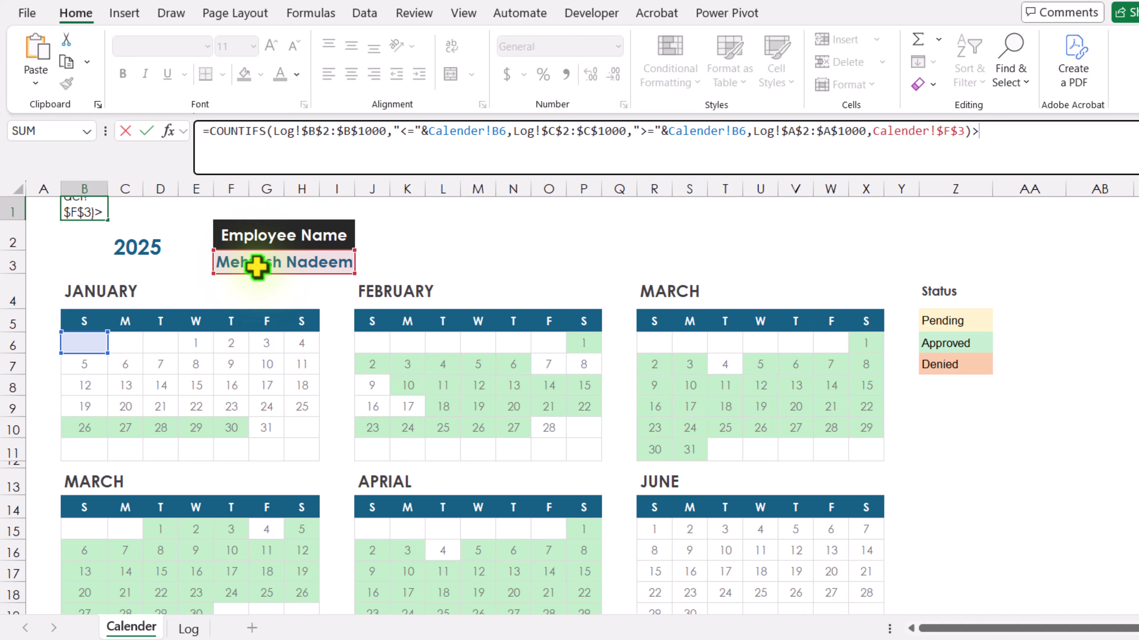
{"action": "type", "text": ">0"}
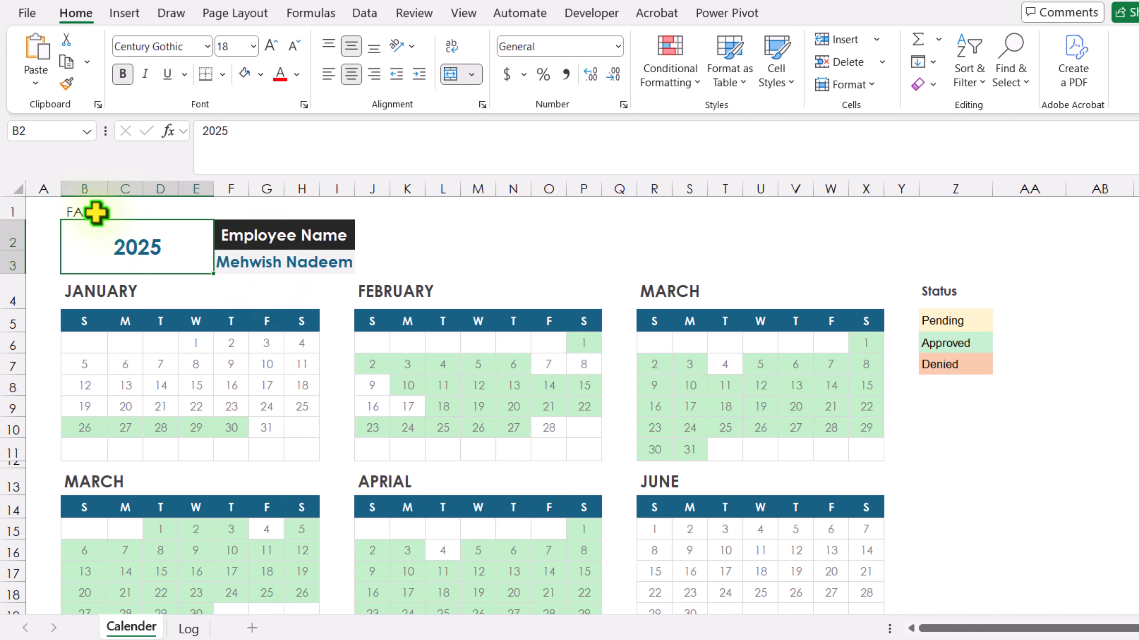
- Copy the full updated COUNTIFS formula text from cell B1
{"action": "left_click", "coordinate": [92, 212]}
{"action": "left_click_drag", "start_coordinate": [1015, 132], "coordinate": [146, 199]}
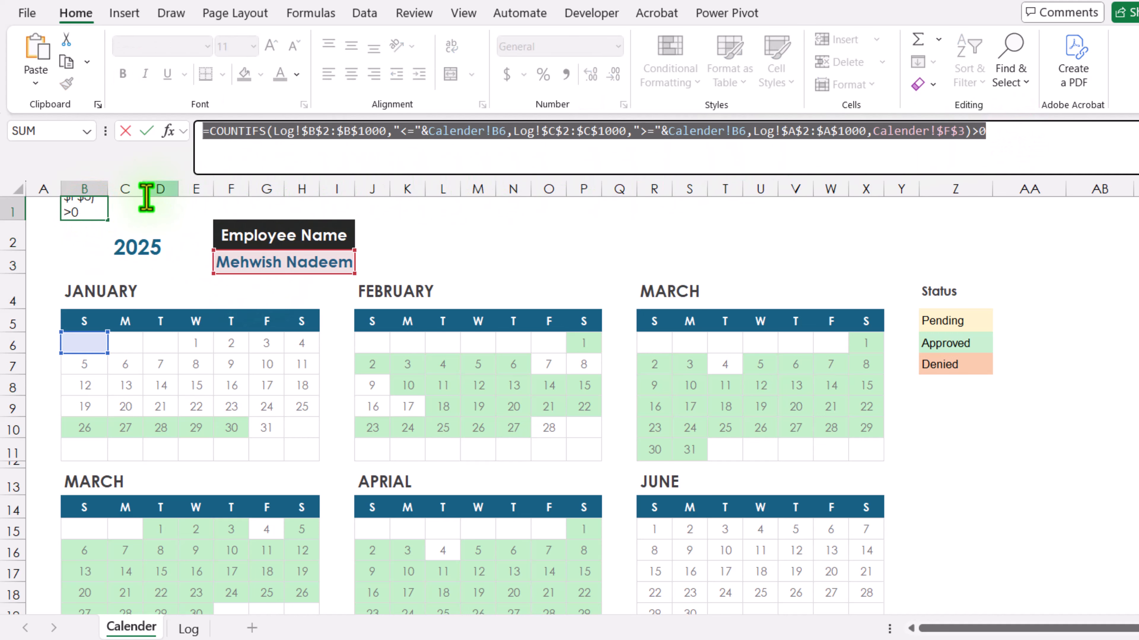
{"action": "key", "text": "Escape"}
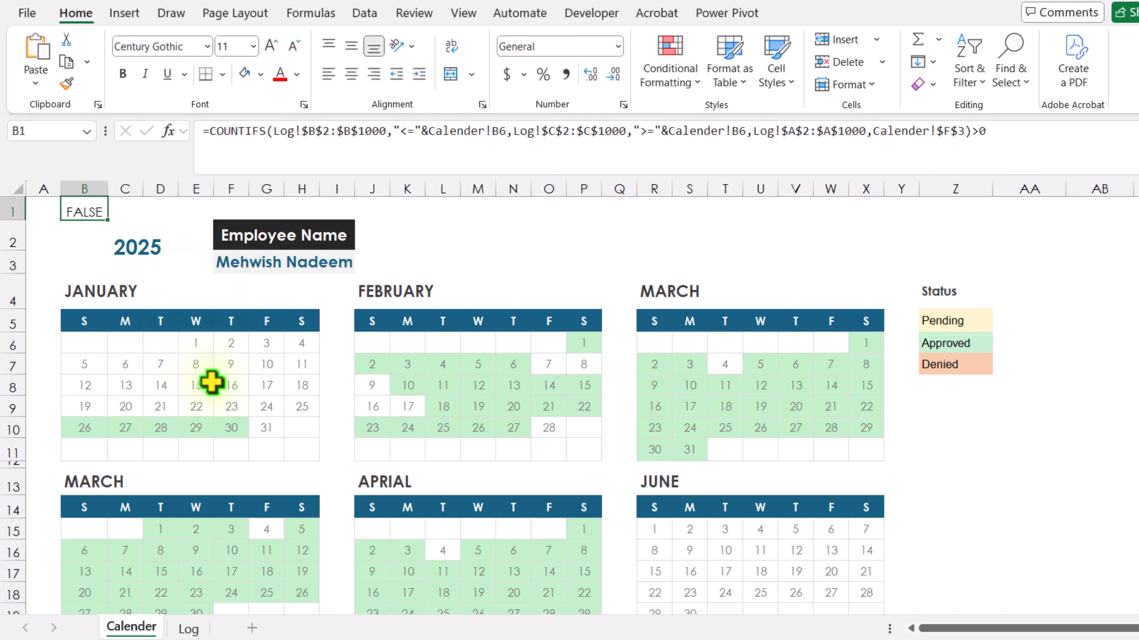
- Edit the calendar's existing conditional formatting rule, replace its formula with the copied COUNTIFS formula and apply the change
{"action": "left_click", "coordinate": [212, 381]}
{"action": "left_click", "coordinate": [651, 88]}
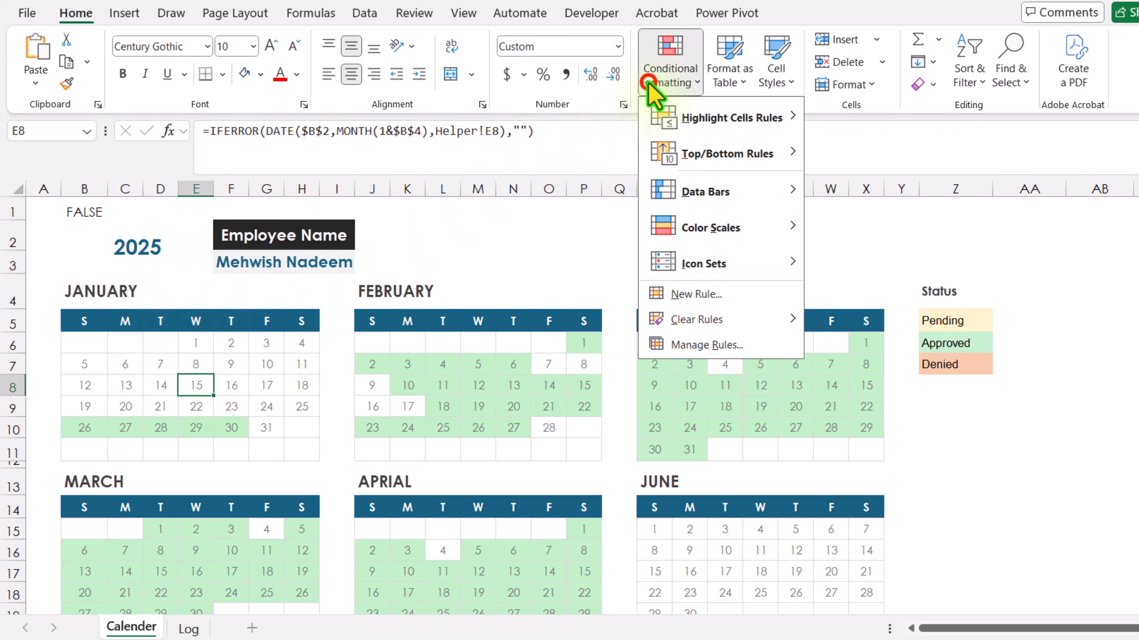
{"action": "left_click", "coordinate": [694, 346]}
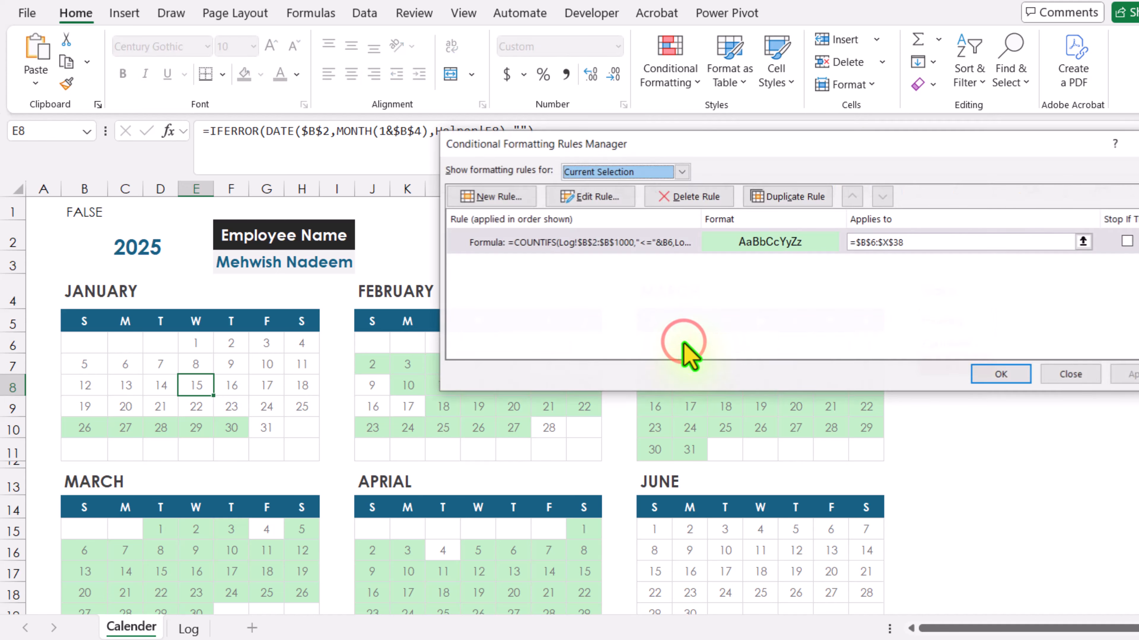
{"action": "left_click", "coordinate": [598, 193]}
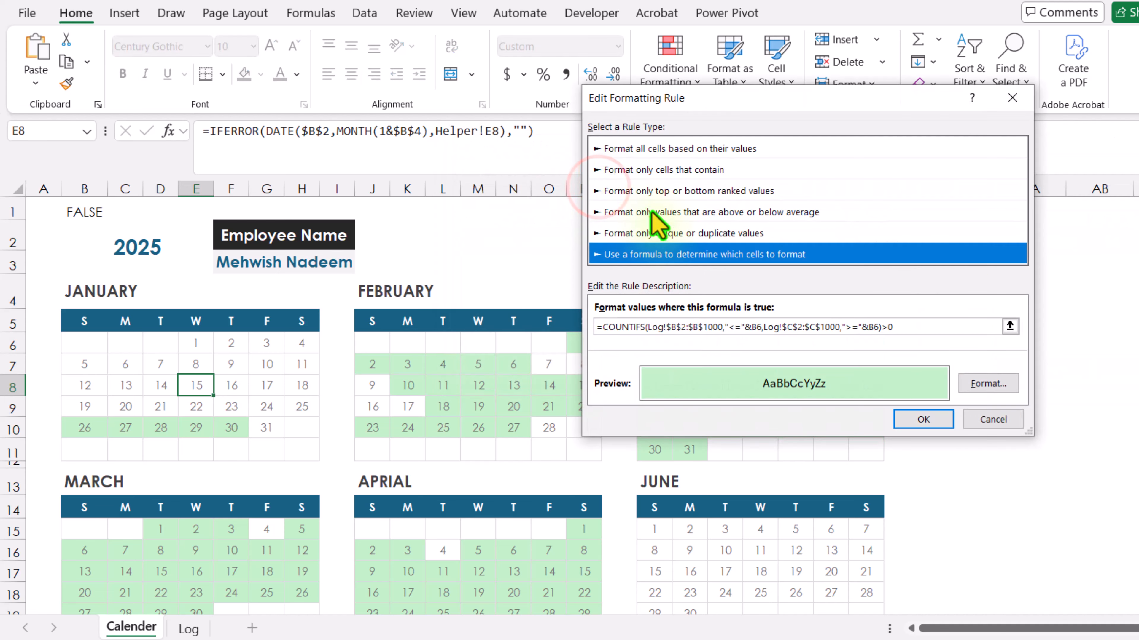
{"action": "left_click_drag", "start_coordinate": [912, 328], "coordinate": [542, 318]}
{"action": "key", "text": "Delete"}
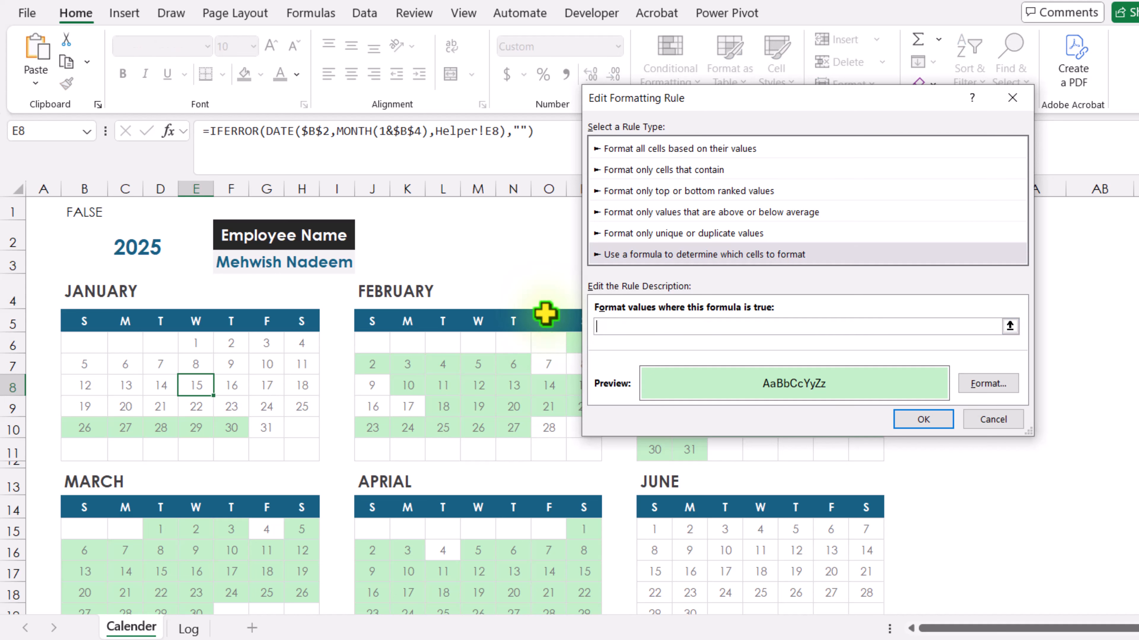
{"action": "key", "text": "ctrl+v"}
{"action": "left_click", "coordinate": [925, 420]}
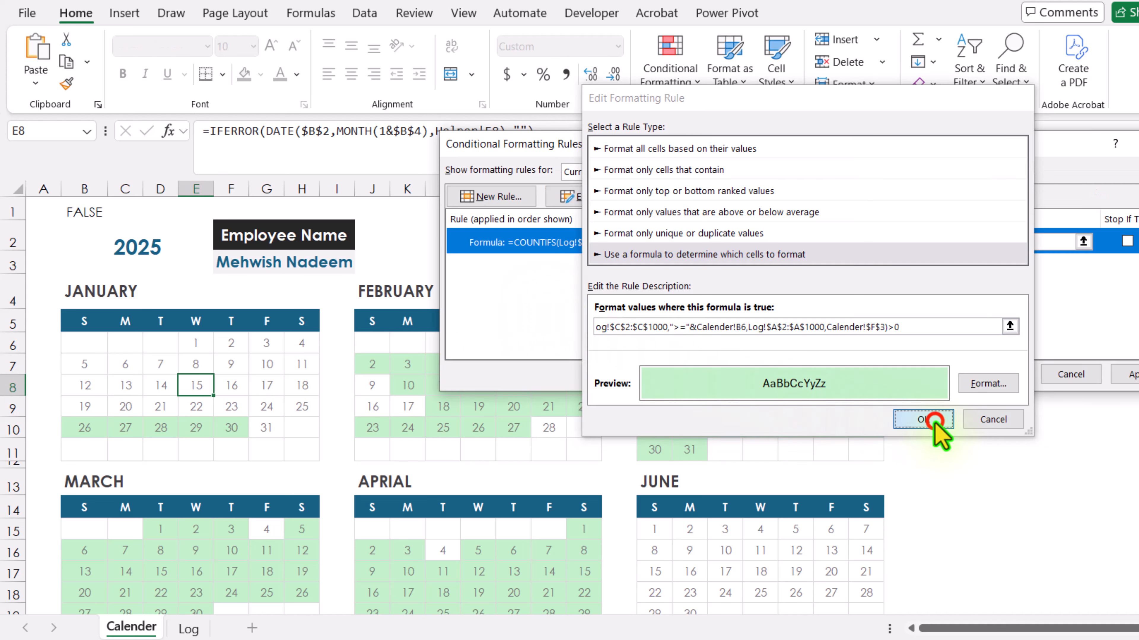
{"action": "left_click", "coordinate": [995, 376]}
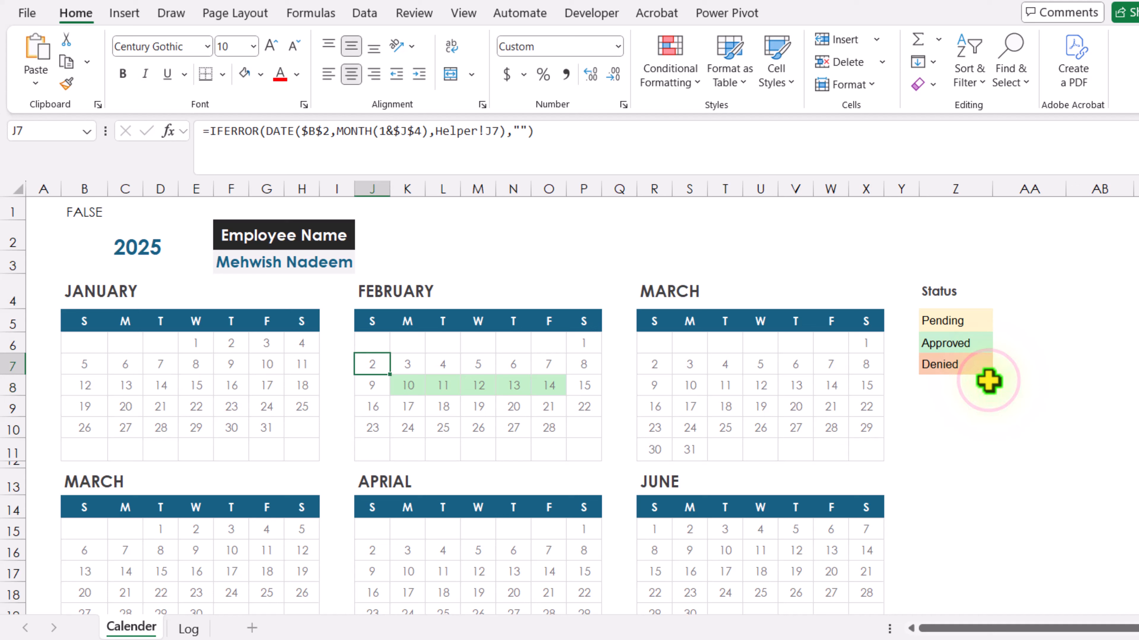
- Test the highlighting by choosing two other employees in succession from the Employee Name dropdown in F3
{"action": "left_click", "coordinate": [333, 261]}
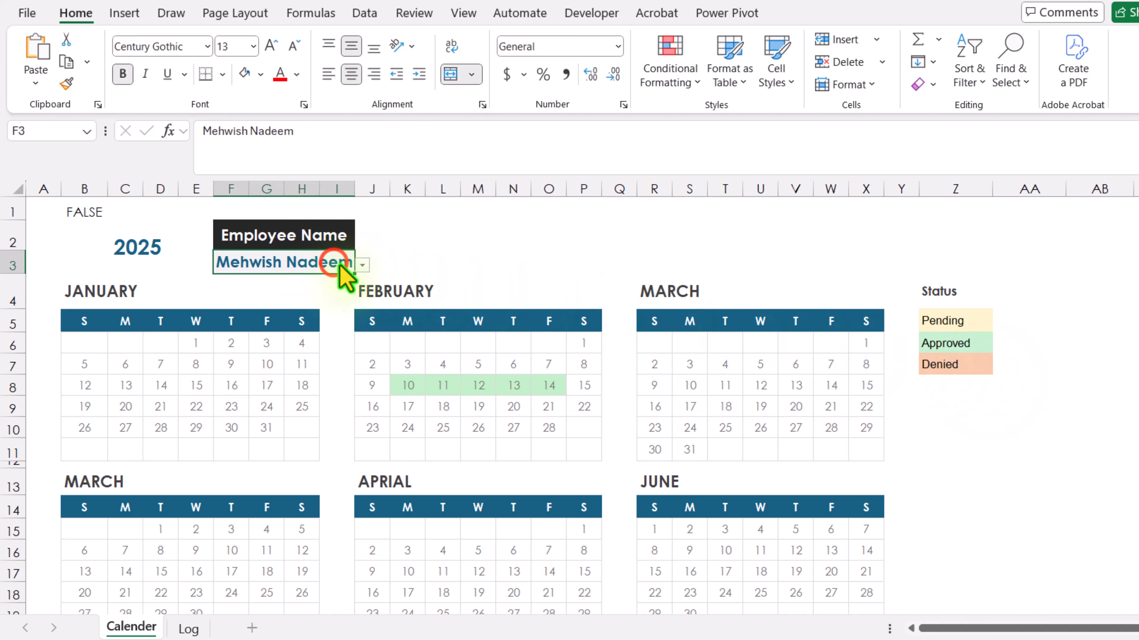
{"action": "left_click", "coordinate": [363, 265]}
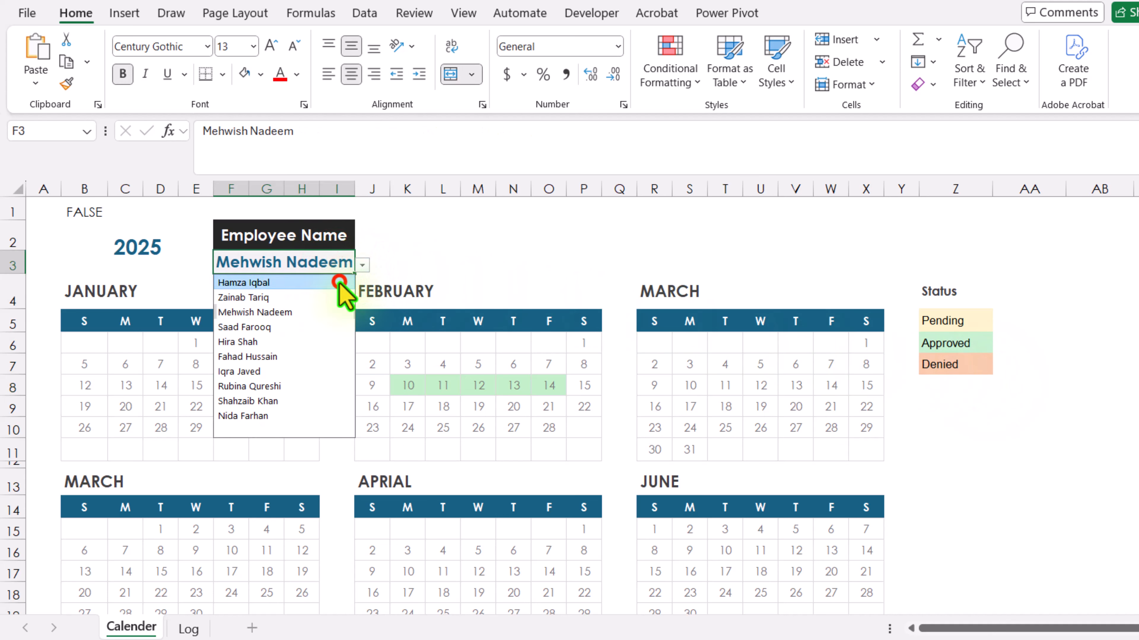
{"action": "left_click", "coordinate": [347, 282]}
{"action": "left_click", "coordinate": [362, 264]}
{"action": "left_click", "coordinate": [338, 324]}
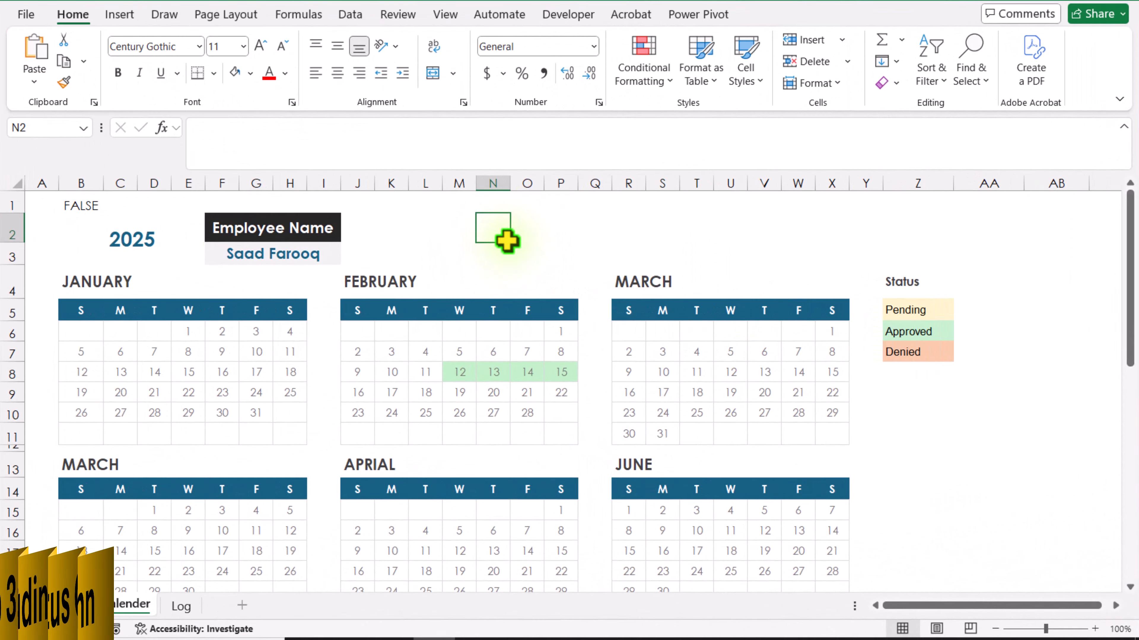
- Extend the COUNTIFS formula in B1 with the absolute manager approval range Log!$D$2:$D$1000 as the fourth criteria range
{"action": "left_click", "coordinate": [74, 204]}
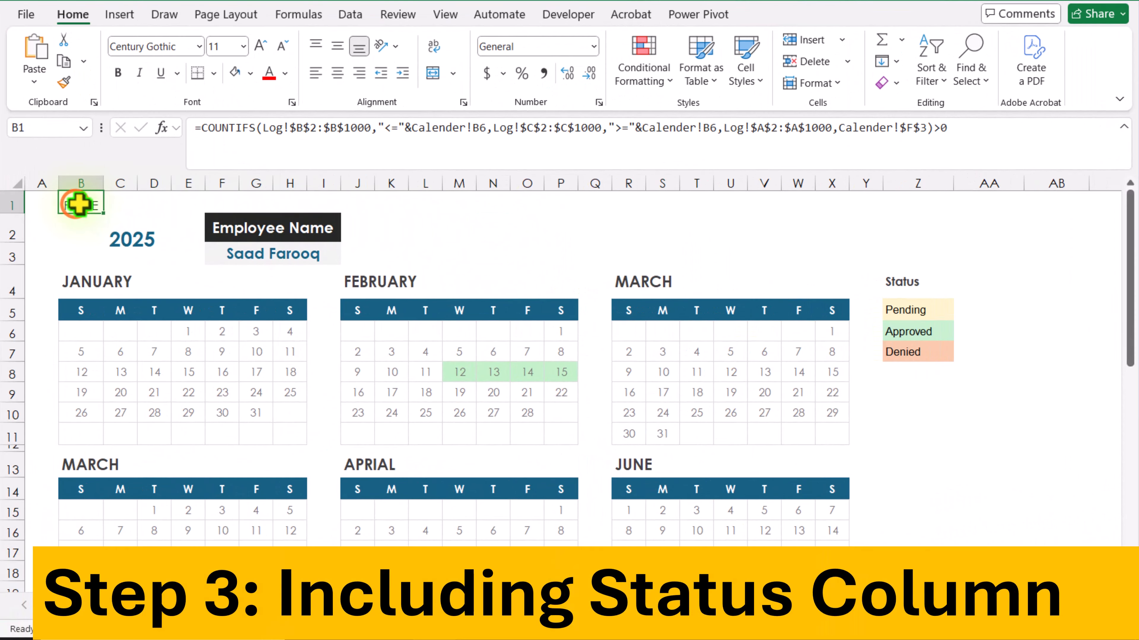
{"action": "left_click", "coordinate": [924, 128]}
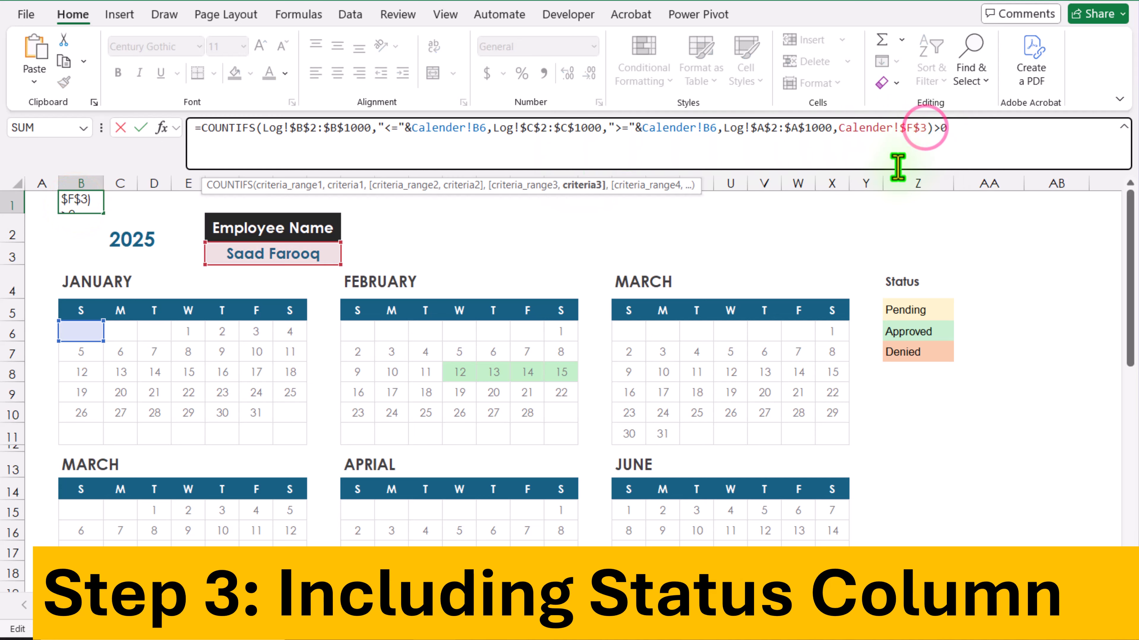
{"action": "key", "text": "BackSpace"}
{"action": "type", "text": "3,"}
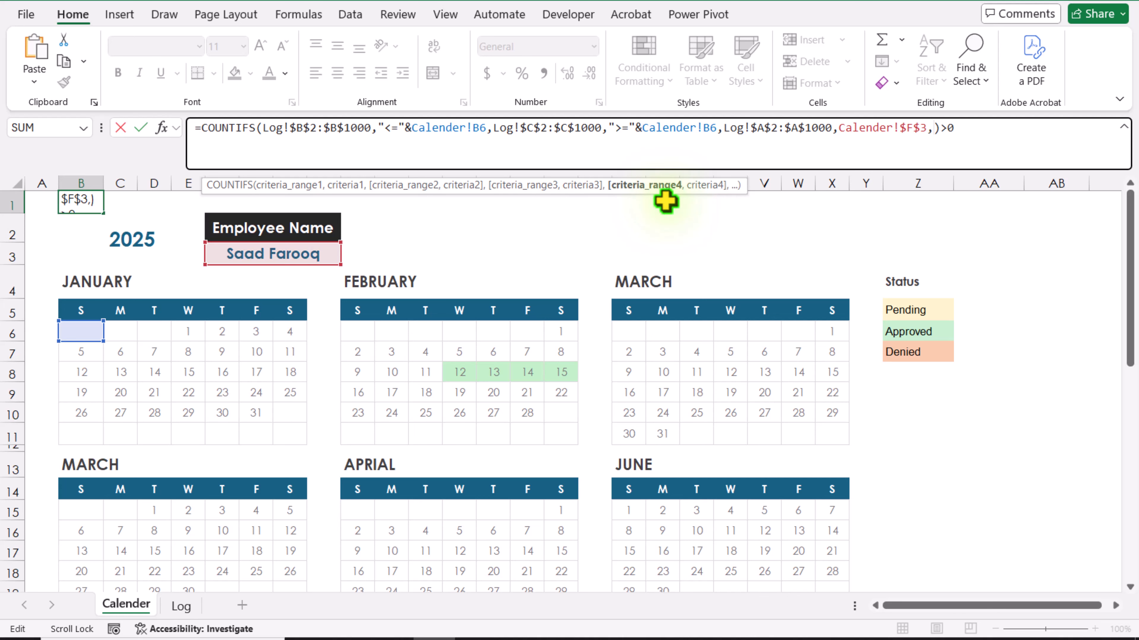
{"action": "left_click", "coordinate": [186, 607]}
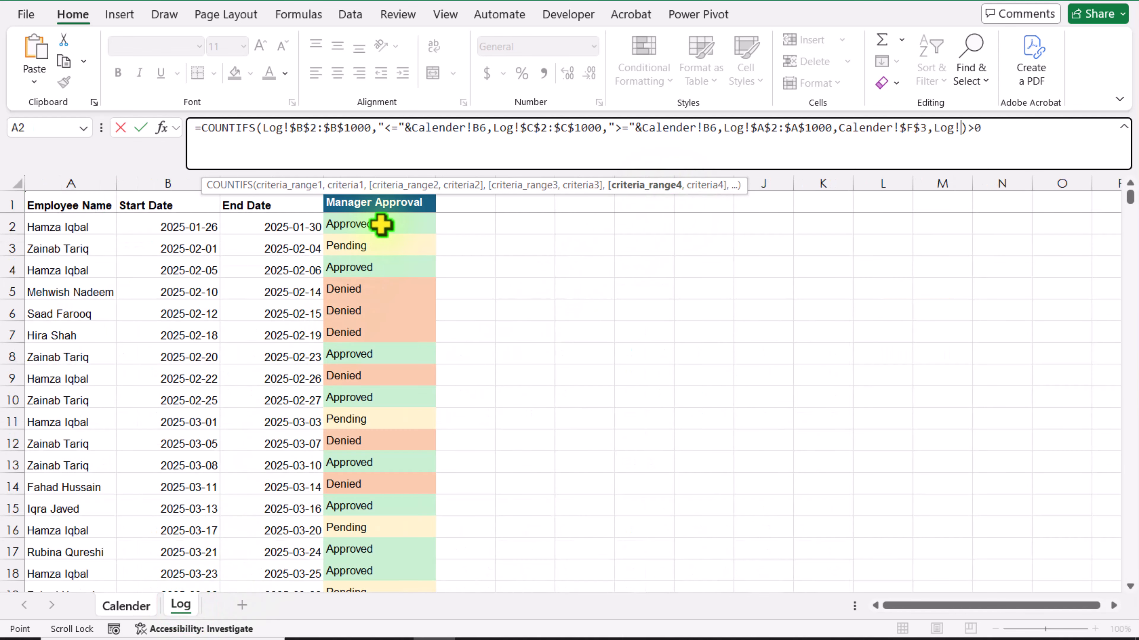
{"action": "left_click_drag", "start_coordinate": [381, 224], "coordinate": [384, 315]}
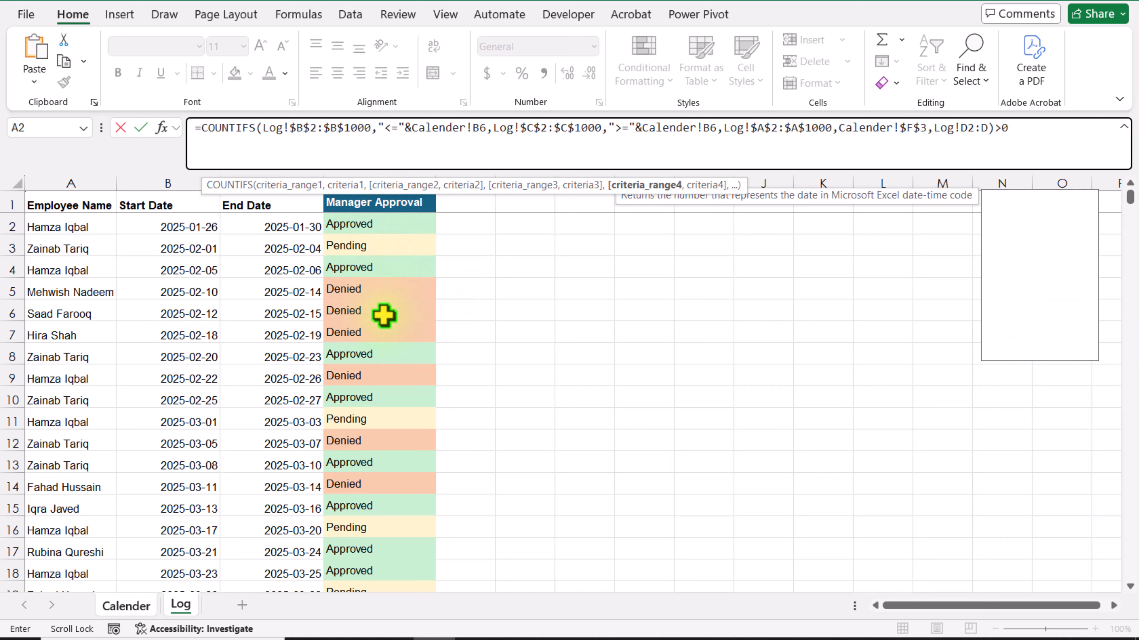
{"action": "key", "text": "BackSpace"}
{"action": "type", "text": "1000"}
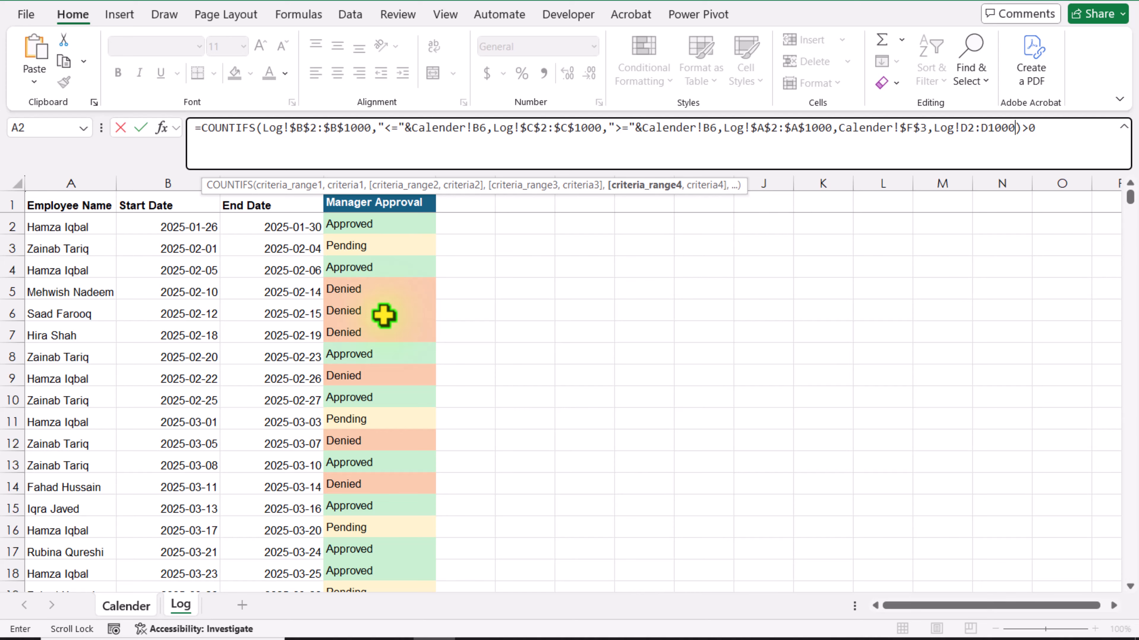
{"action": "key", "text": "F4"}
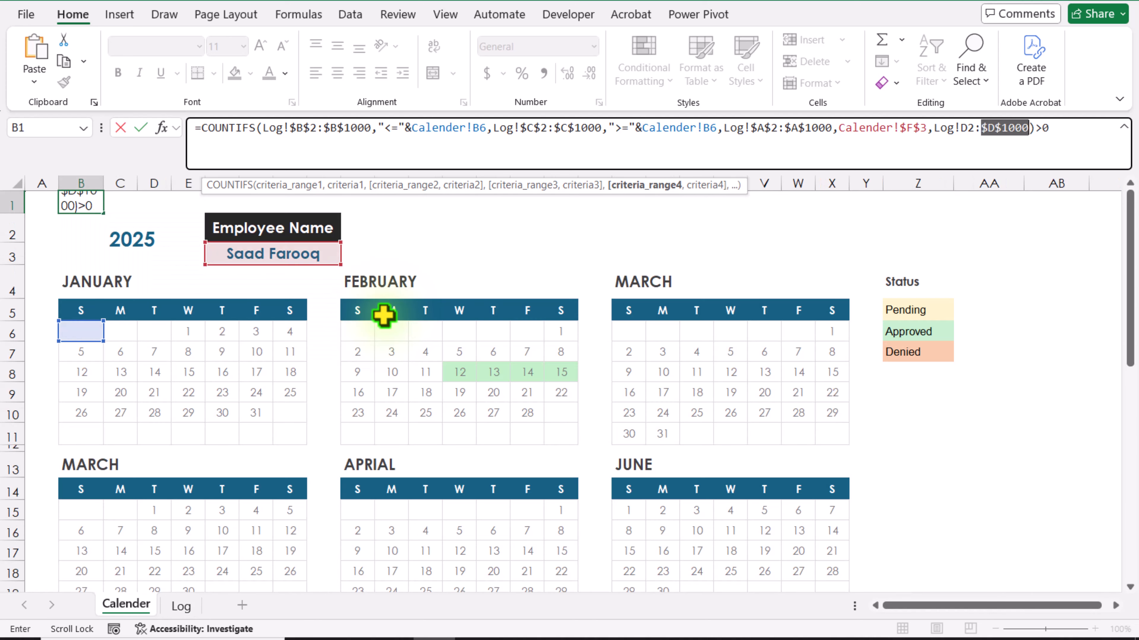
{"action": "left_click", "coordinate": [960, 129]}
{"action": "key", "text": "F4"}
- Add "Approved" as the fourth criterion in B1's formula, copy the complete formula text and enter it
{"action": "left_click", "coordinate": [1042, 128]}
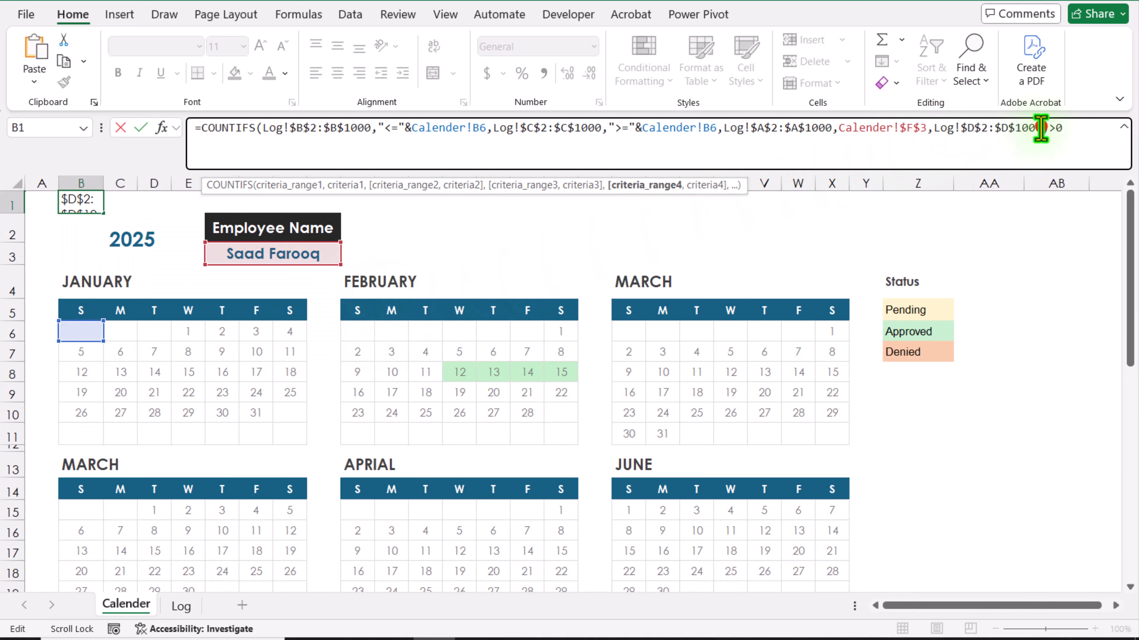
{"action": "type", "text": ","}
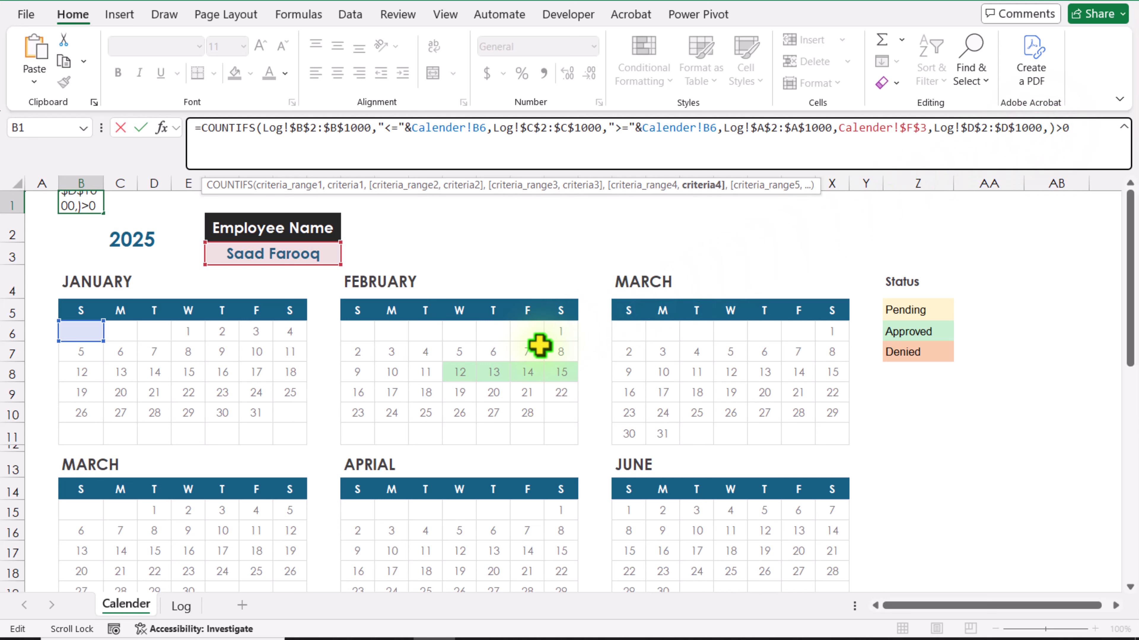
{"action": "type", "text": "\"Approved"}
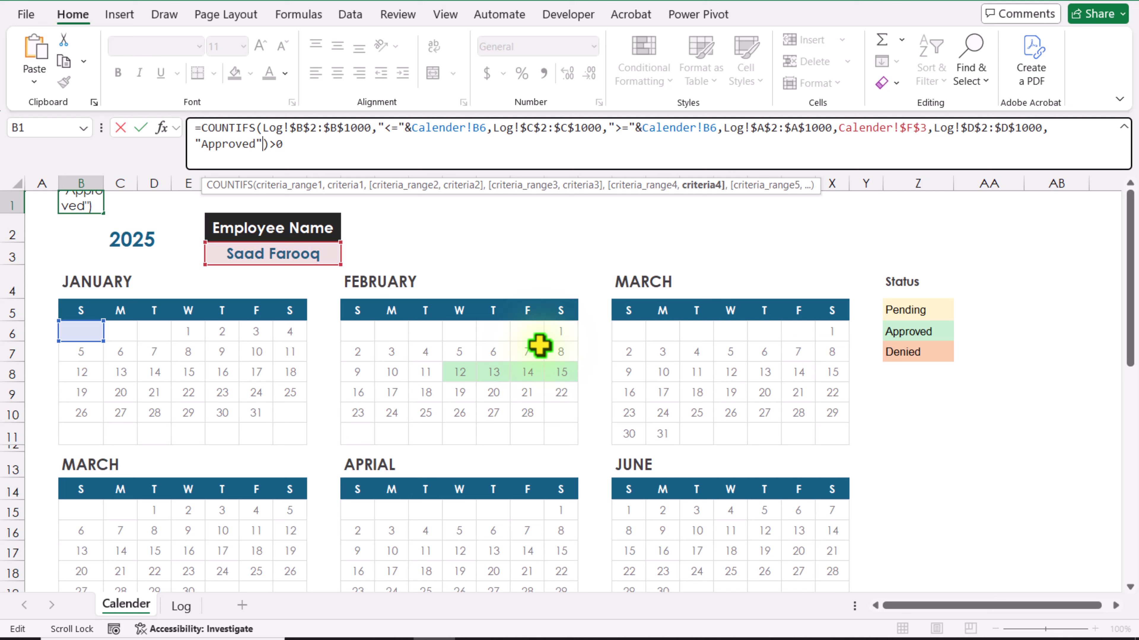
{"action": "left_click_drag", "start_coordinate": [310, 148], "coordinate": [178, 122]}
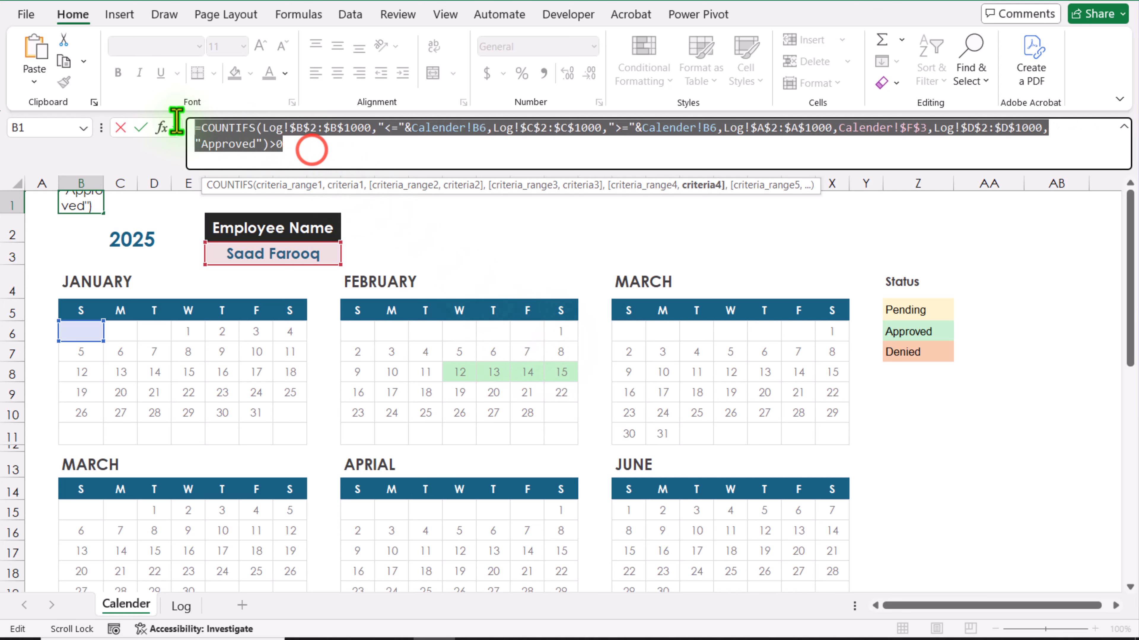
{"action": "key", "text": "Return"}
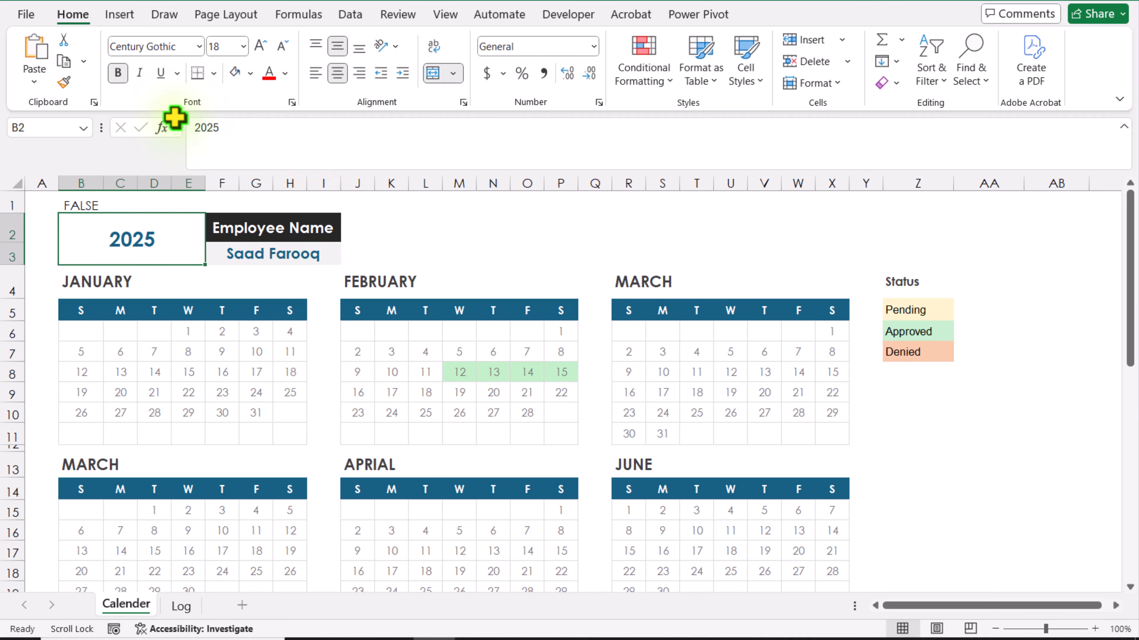
- Edit the calendar's existing conditional formatting rule, replace its formula with the copied "Approved" COUNTIFS formula and apply the change
{"action": "left_click", "coordinate": [222, 383]}
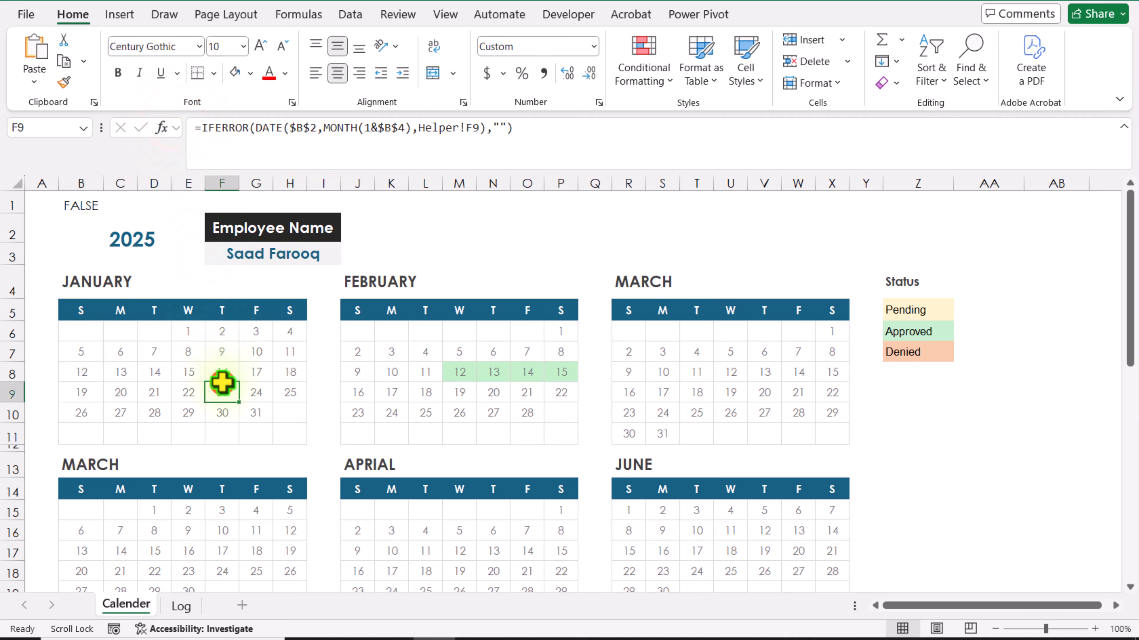
{"action": "left_click", "coordinate": [647, 81]}
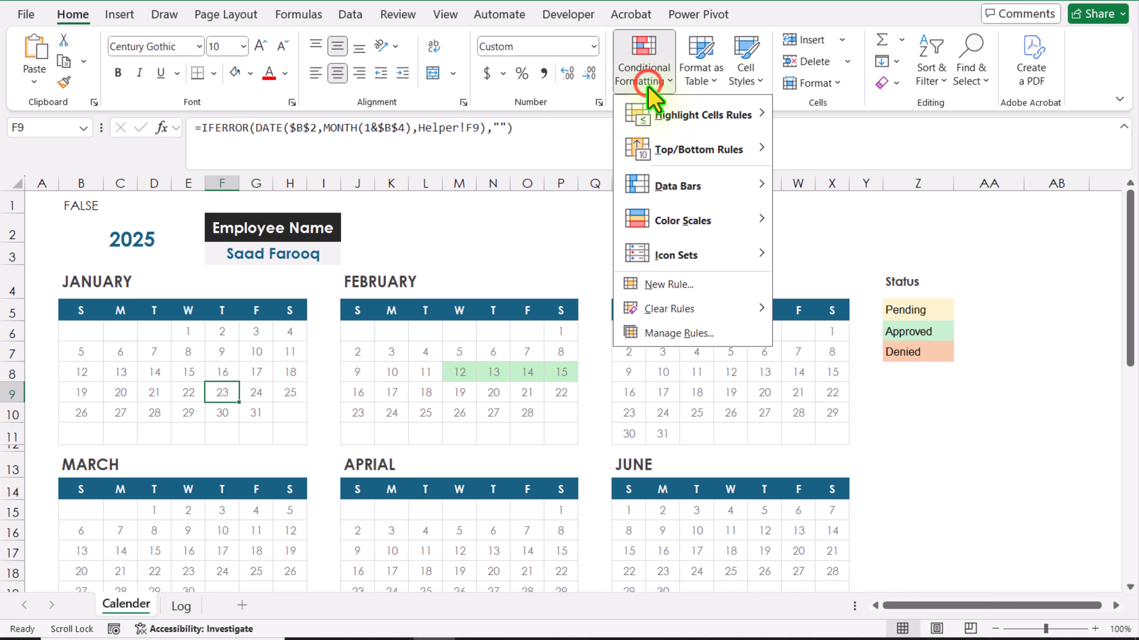
{"action": "left_click", "coordinate": [676, 331]}
{"action": "left_click", "coordinate": [637, 235]}
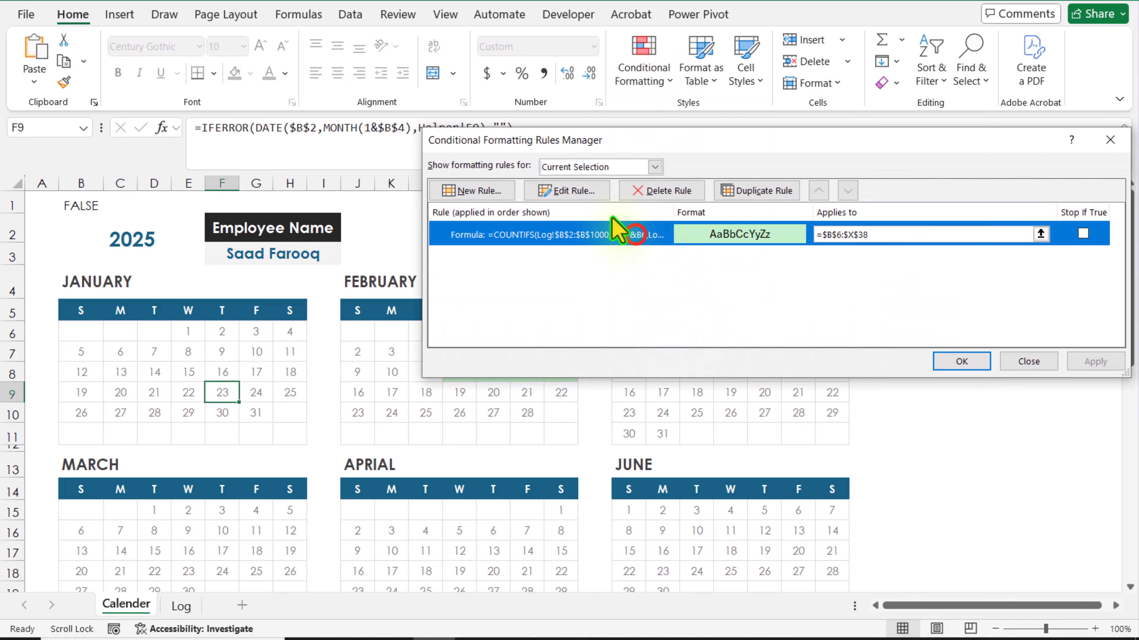
{"action": "left_click", "coordinate": [578, 191]}
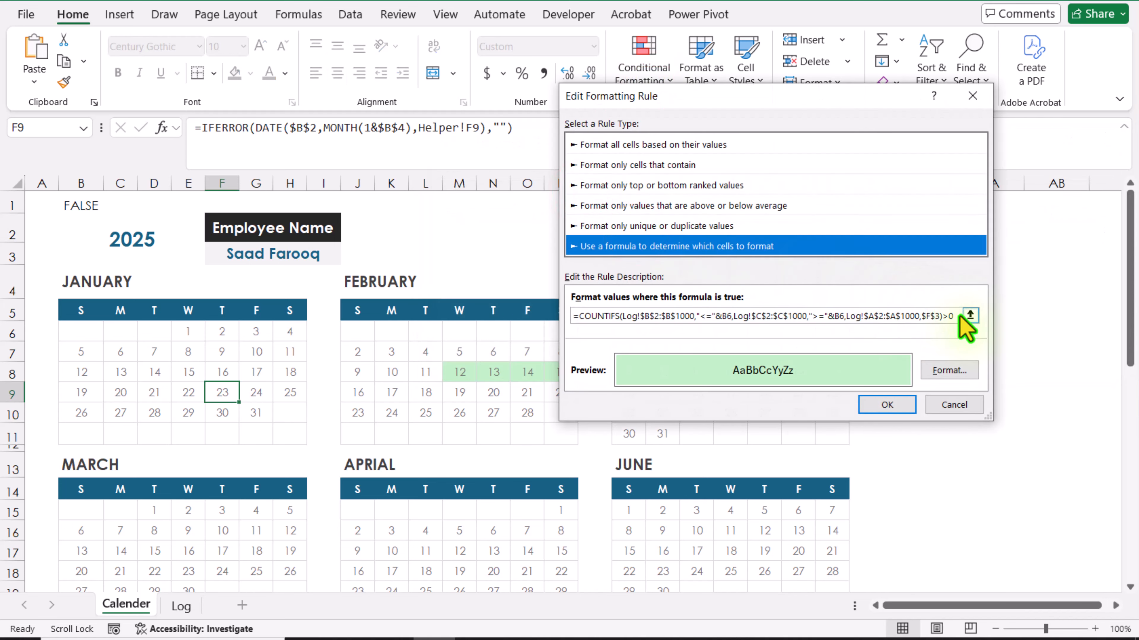
{"action": "left_click_drag", "start_coordinate": [959, 316], "coordinate": [491, 306]}
{"action": "key", "text": "BackSpace"}
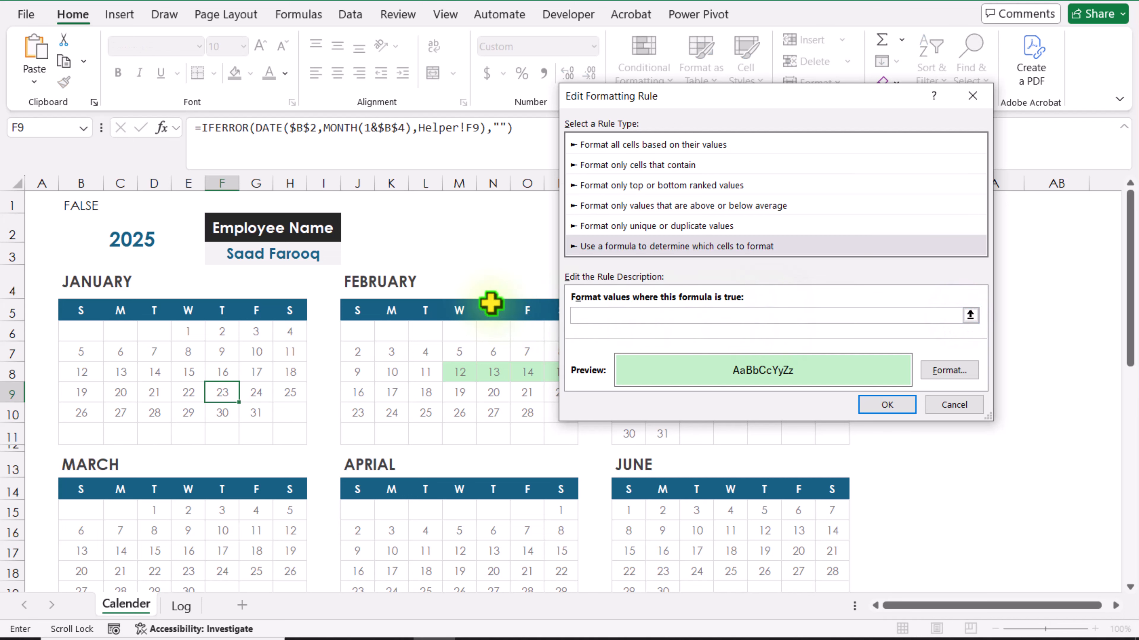
{"action": "key", "text": "ctrl+v"}
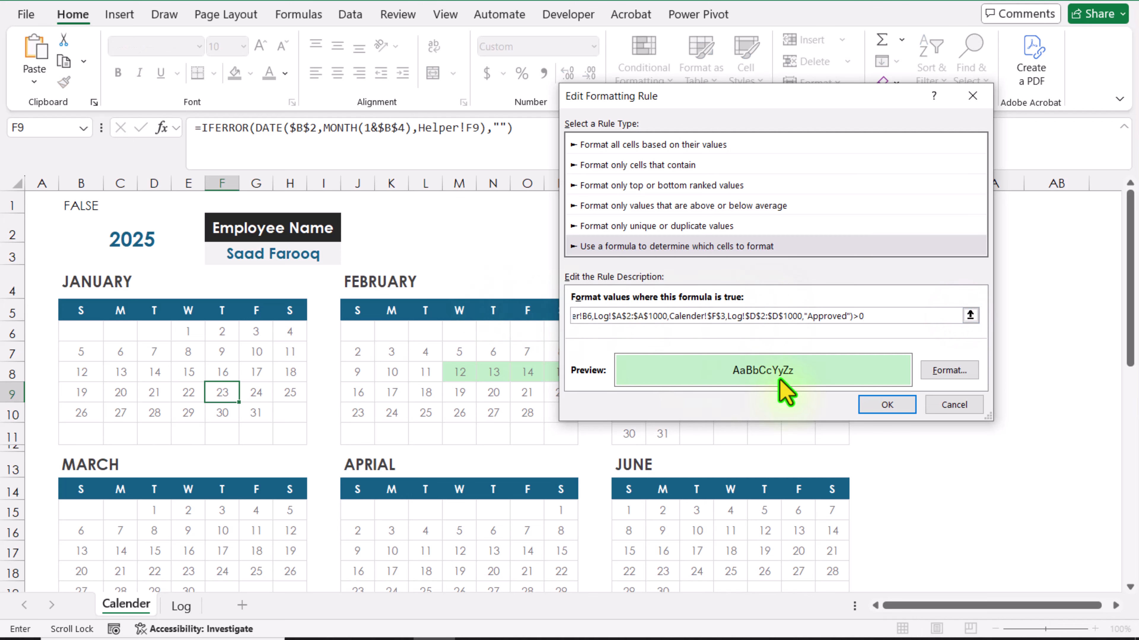
{"action": "left_click", "coordinate": [887, 406]}
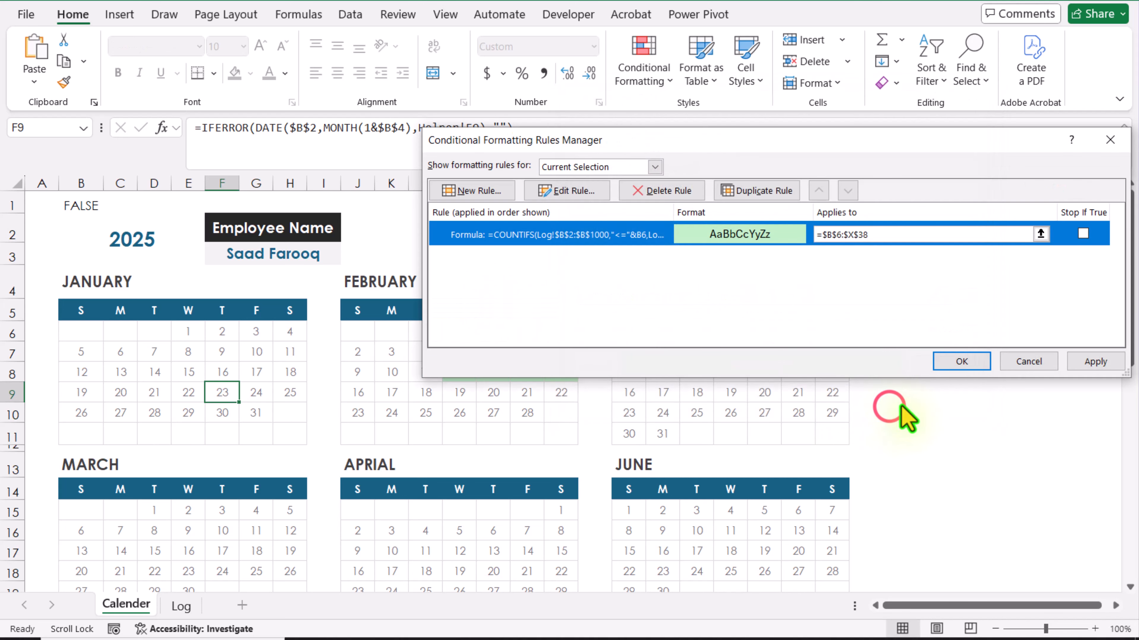
{"action": "left_click", "coordinate": [1094, 365]}
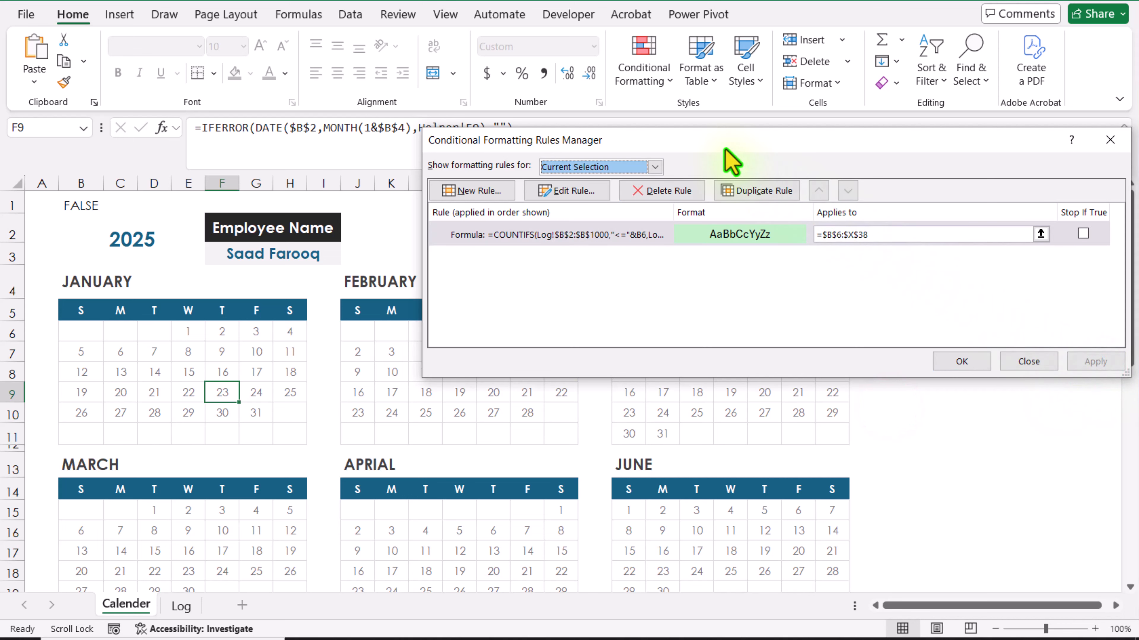
- Duplicate the green COUNTIFS conditional formatting rule twice in the rules manager
{"action": "left_click_drag", "start_coordinate": [725, 149], "coordinate": [408, 138]}
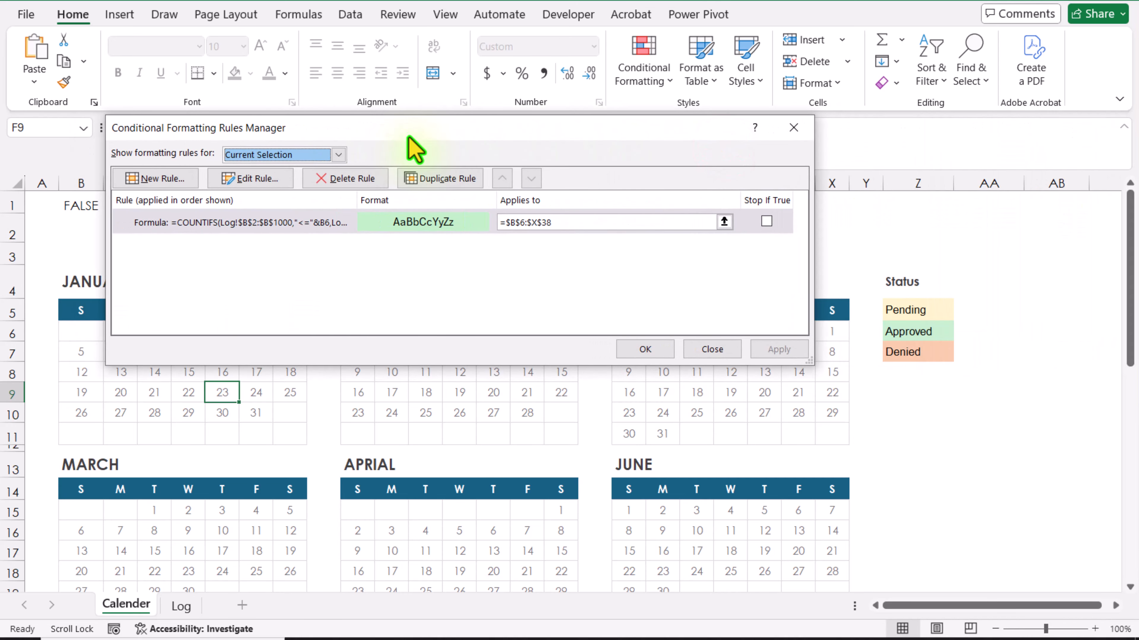
{"action": "left_click", "coordinate": [269, 224]}
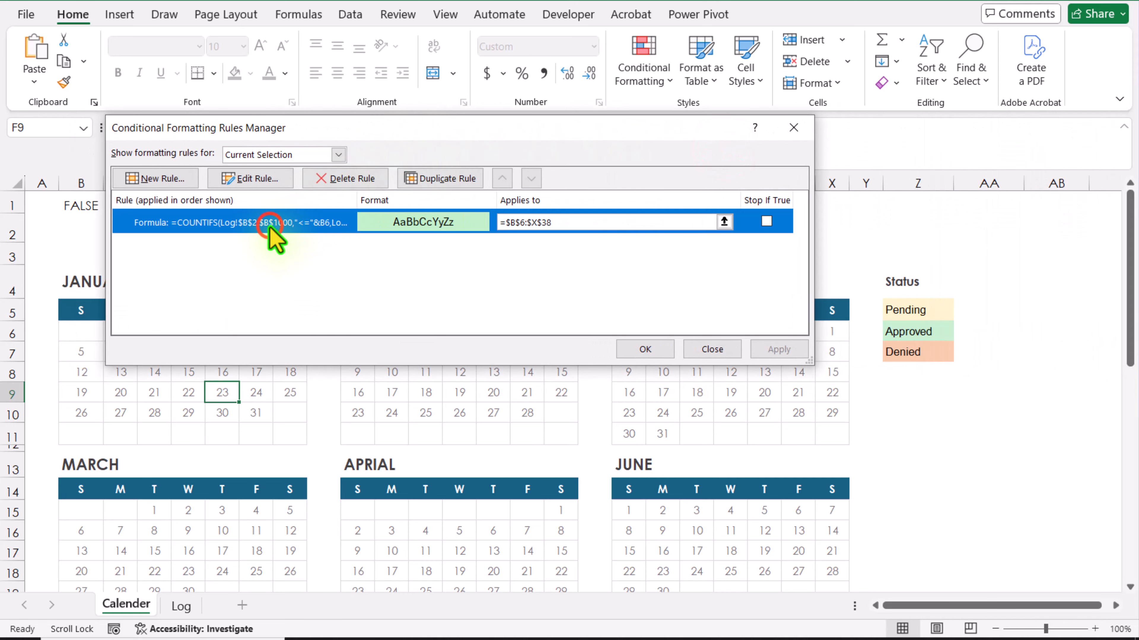
{"action": "left_click", "coordinate": [446, 179]}
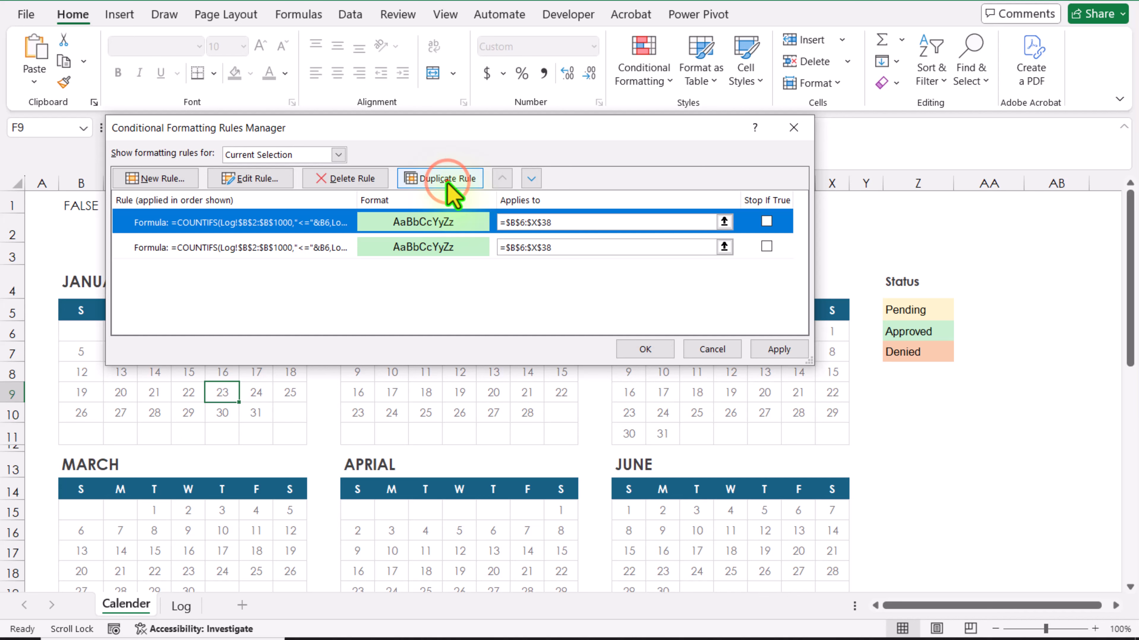
{"action": "left_click", "coordinate": [447, 180]}
- Edit the first rule in the list and replace its "Approved" status criterion with "Pending"
{"action": "left_click", "coordinate": [369, 220]}
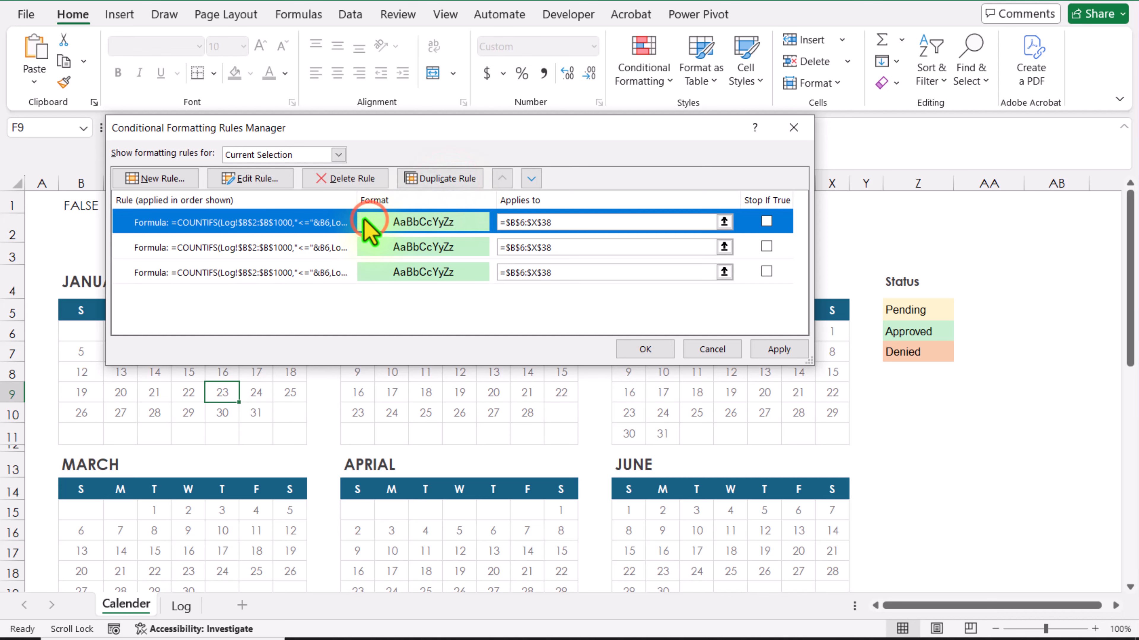
{"action": "left_click", "coordinate": [252, 179]}
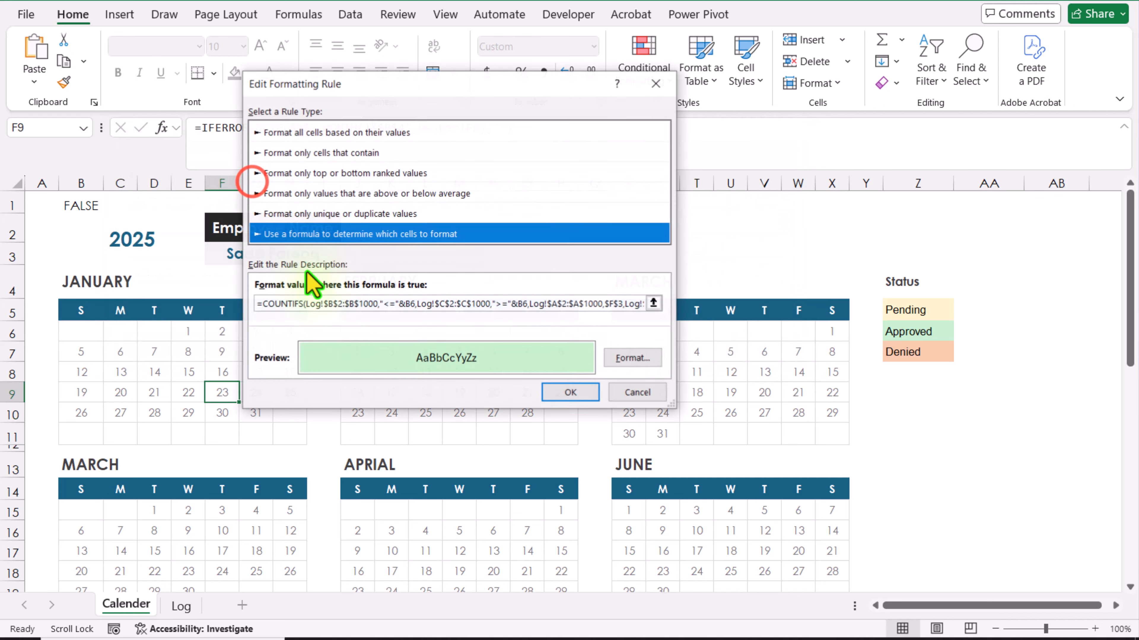
{"action": "left_click", "coordinate": [326, 305]}
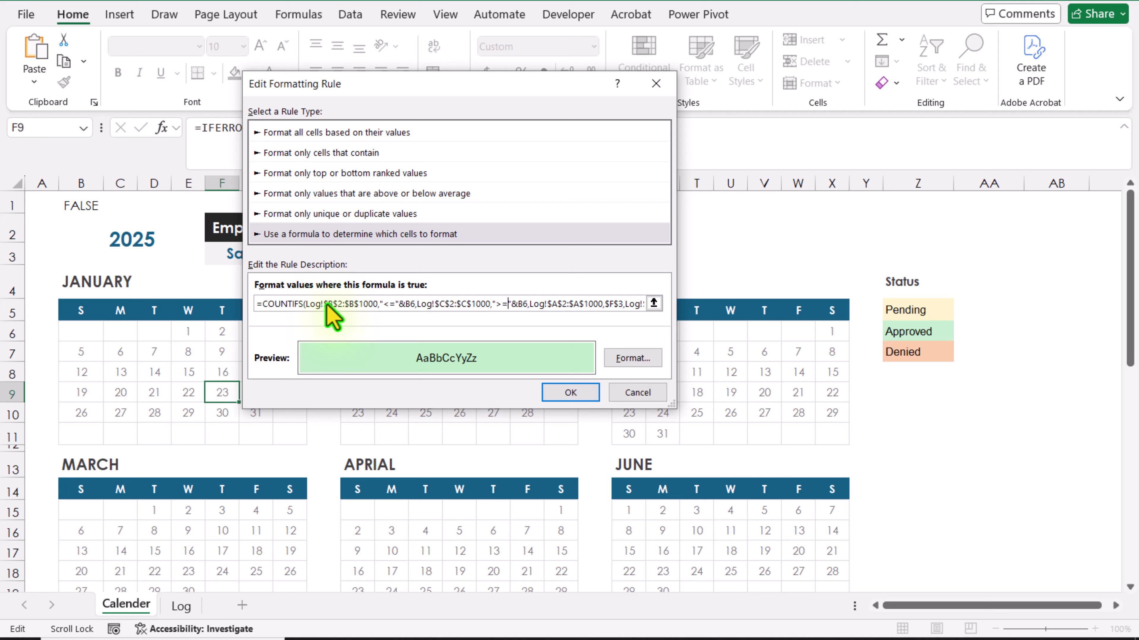
{"action": "key", "text": "Right"}
{"action": "key", "text": "Right"}
{"action": "key", "text": "Right"}
{"action": "key", "text": "Right"}
{"action": "key", "text": "Right"}
{"action": "key", "text": "Right"}
{"action": "key", "text": "Right"}
{"action": "key", "text": "Right"}
{"action": "key", "text": "Right"}
{"action": "key", "text": "Right"}
{"action": "key", "text": "Right"}
{"action": "key", "text": "Right"}
{"action": "key", "text": "Right"}
{"action": "key", "text": "Right"}
{"action": "key", "text": "Right"}
{"action": "key", "text": "Right"}
{"action": "key", "text": "Right"}
{"action": "key", "text": "Right"}
{"action": "key", "text": "Right"}
{"action": "key", "text": "Right"}
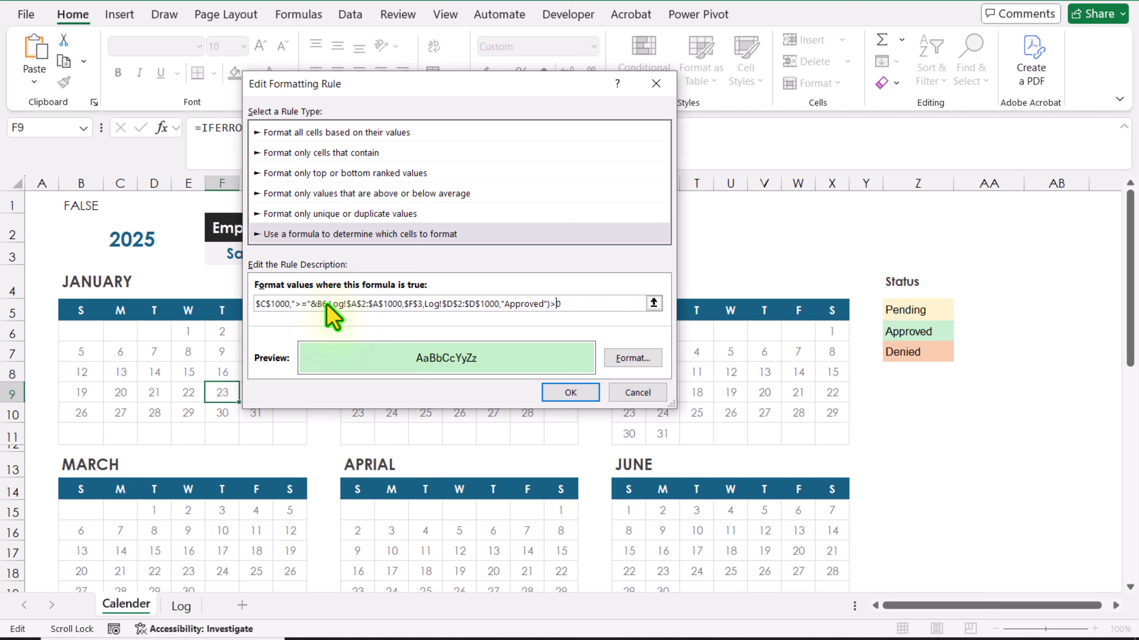
{"action": "left_click", "coordinate": [540, 323]}
{"action": "double_click", "coordinate": [539, 323]}
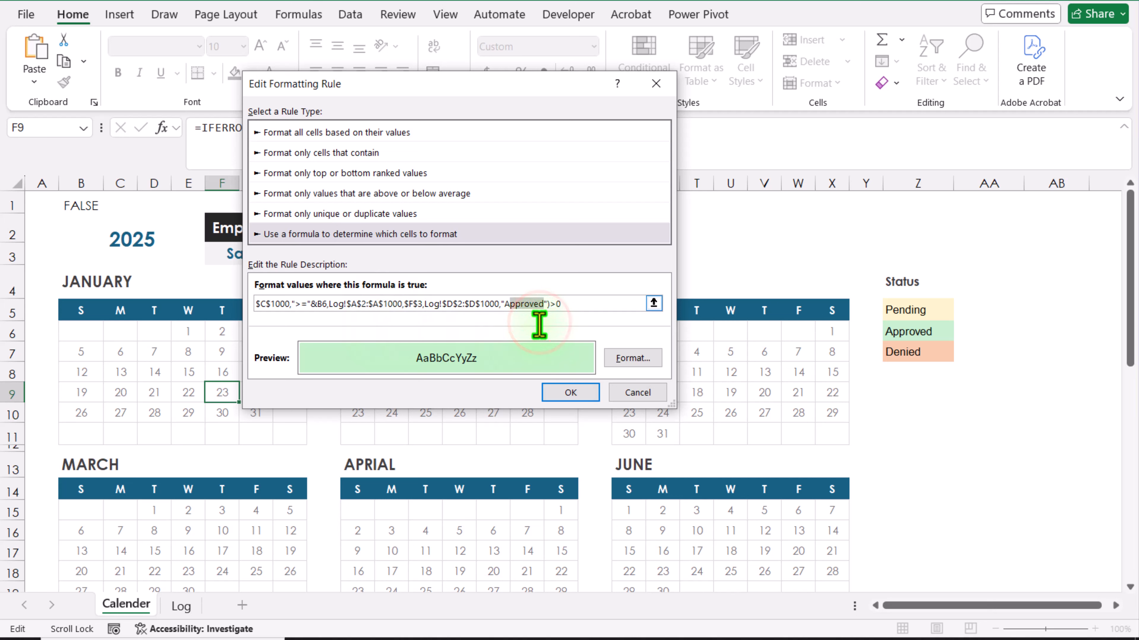
{"action": "type", "text": "Pending"}
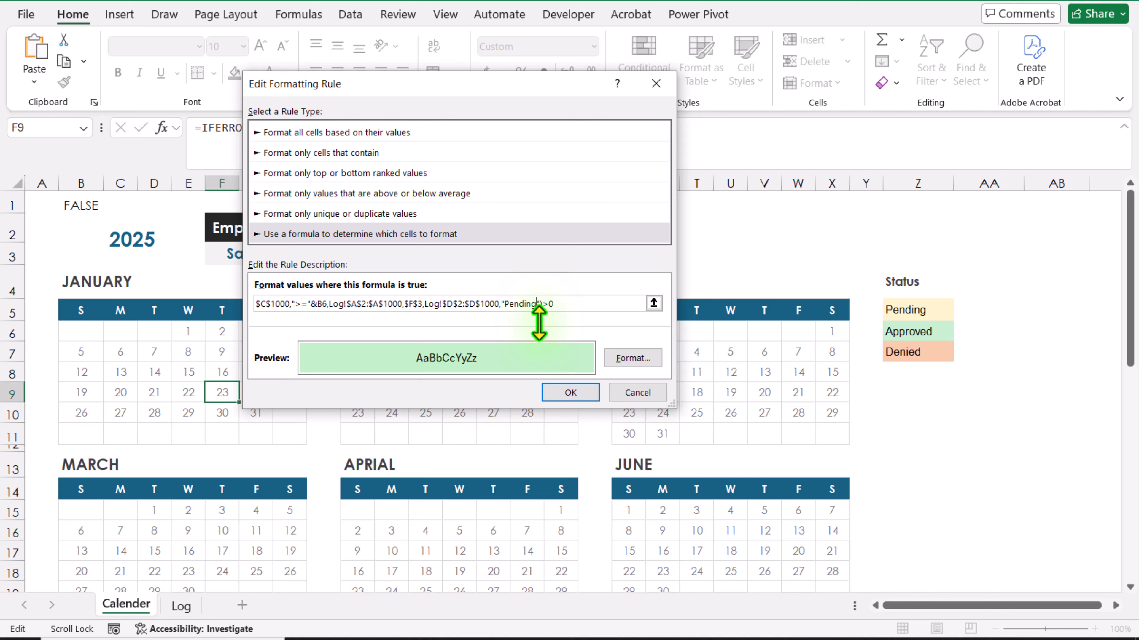
- Set the "Pending" rule's fill to the standard gold-orange color and confirm the edited rule
{"action": "left_click", "coordinate": [639, 361]}
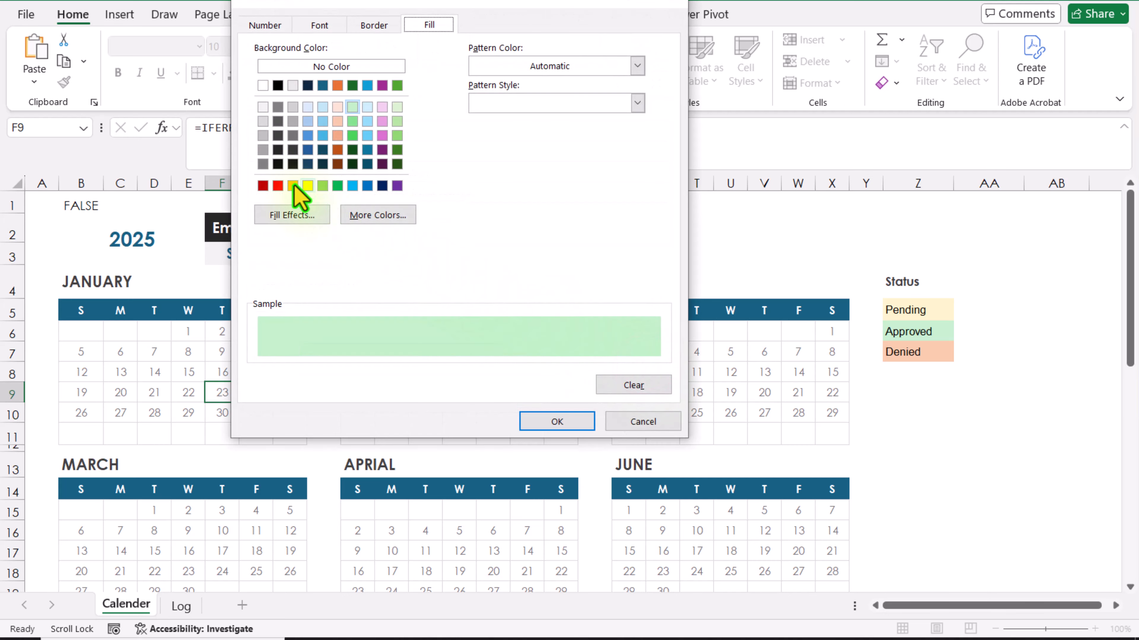
{"action": "left_click", "coordinate": [292, 185]}
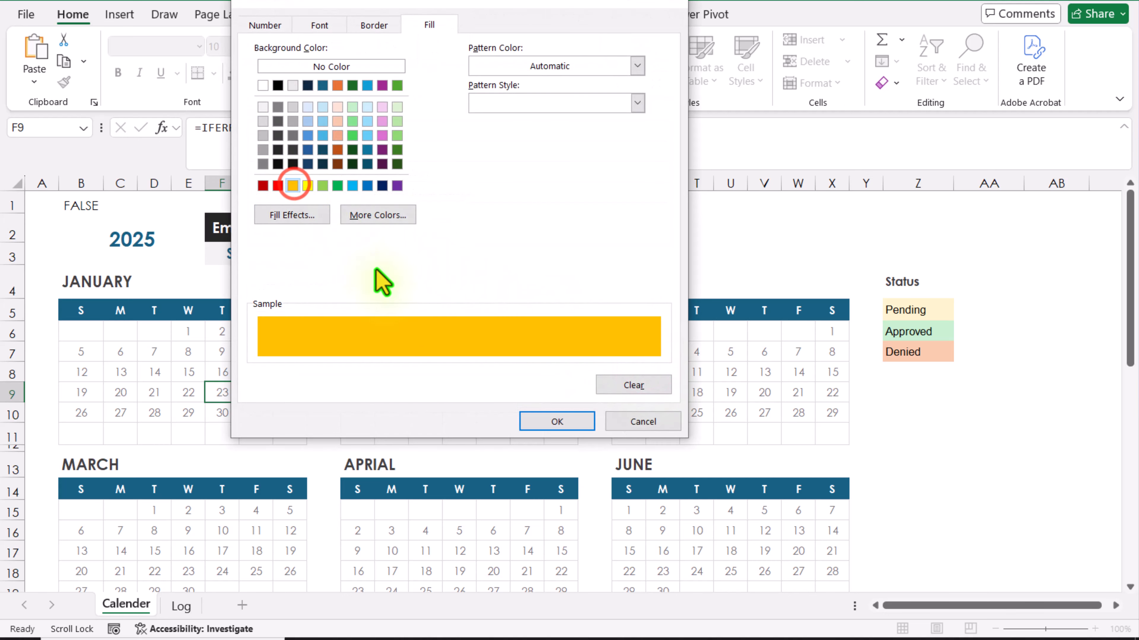
{"action": "left_click", "coordinate": [530, 425]}
{"action": "left_click", "coordinate": [579, 395]}
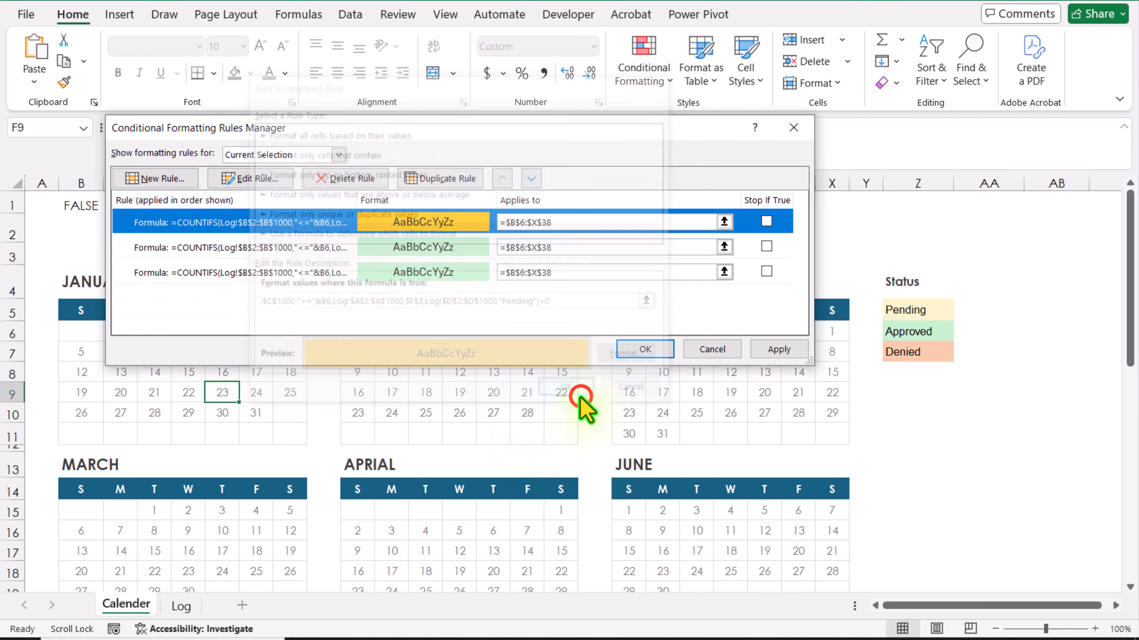
- Edit the second rule in the list and replace the "Approved" status criterion in its formula with "Denied"
{"action": "left_click", "coordinate": [410, 252]}
{"action": "left_click", "coordinate": [264, 179]}
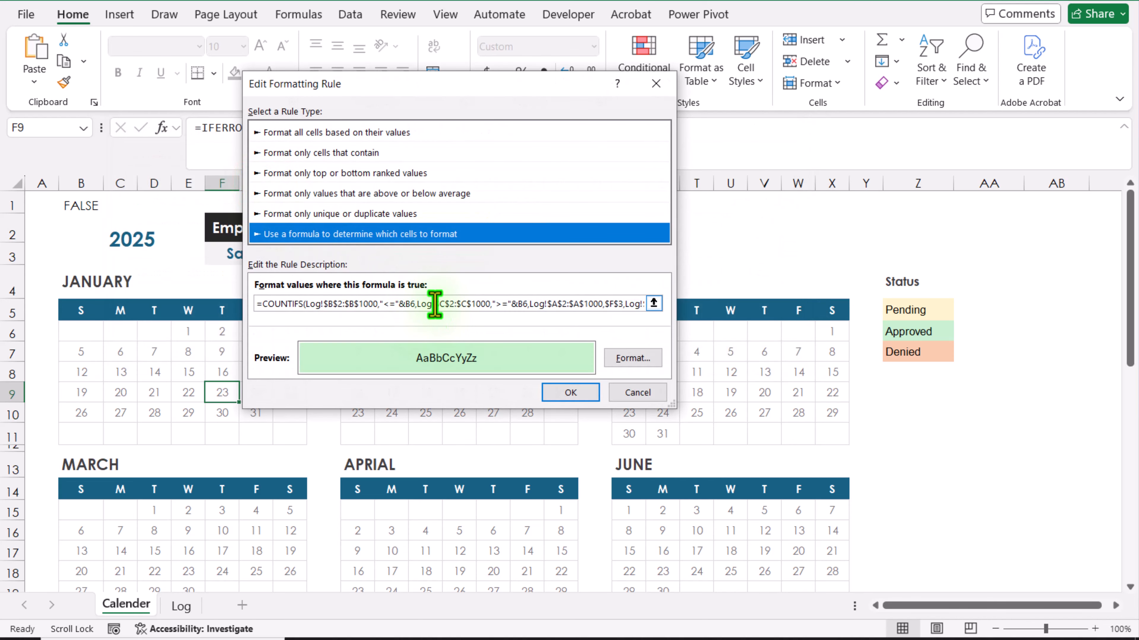
{"action": "left_click", "coordinate": [434, 305]}
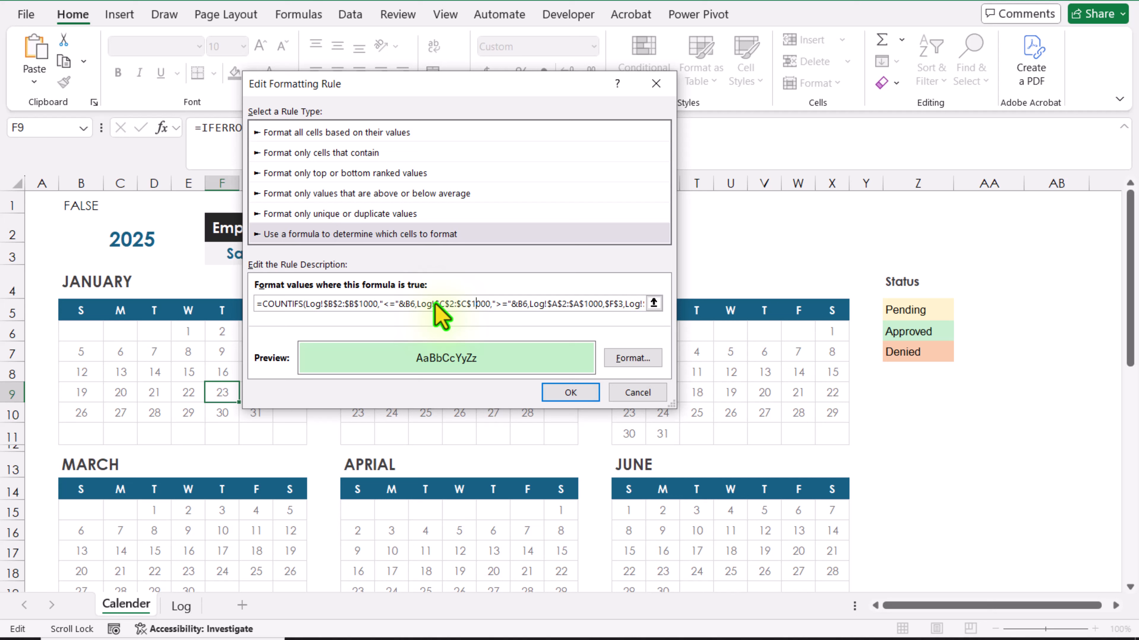
{"action": "key", "text": "Right"}
{"action": "key", "text": "Right"}
{"action": "key", "text": "Right"}
{"action": "key", "text": "Right"}
{"action": "key", "text": "Right"}
{"action": "key", "text": "Right"}
{"action": "key", "text": "Right"}
{"action": "key", "text": "Right"}
{"action": "key", "text": "Right"}
{"action": "key", "text": "Right"}
{"action": "key", "text": "Right"}
{"action": "key", "text": "Right"}
{"action": "key", "text": "Right"}
{"action": "key", "text": "Right"}
{"action": "key", "text": "Right"}
{"action": "key", "text": "Right"}
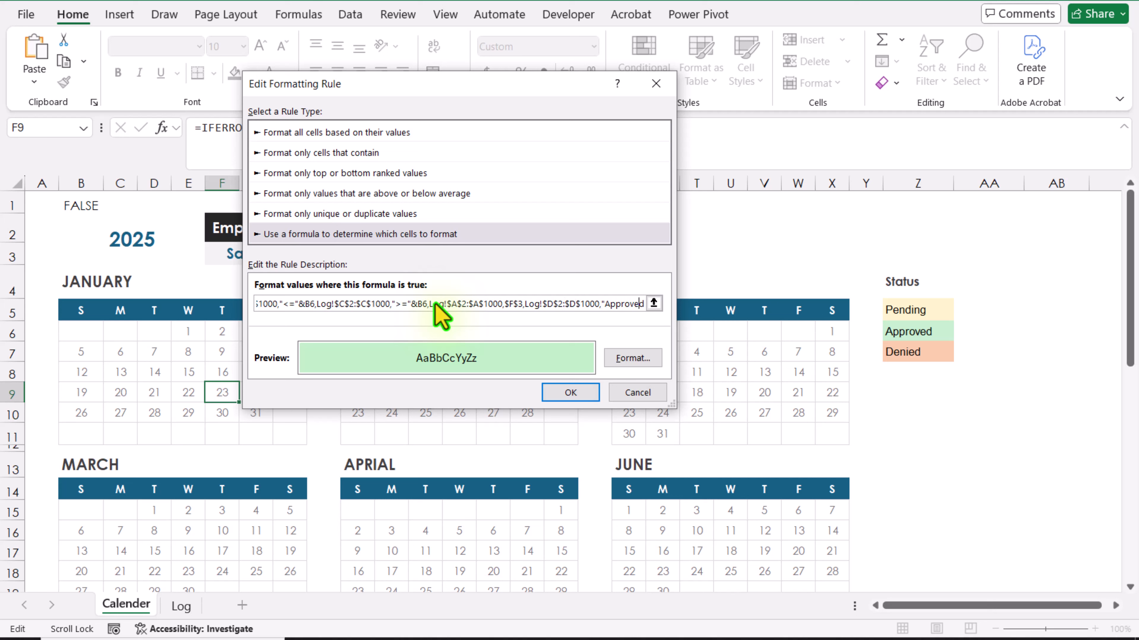
{"action": "key", "text": "Right"}
{"action": "key", "text": "Right"}
{"action": "key", "text": "Right"}
{"action": "key", "text": "Right"}
{"action": "key", "text": "Right"}
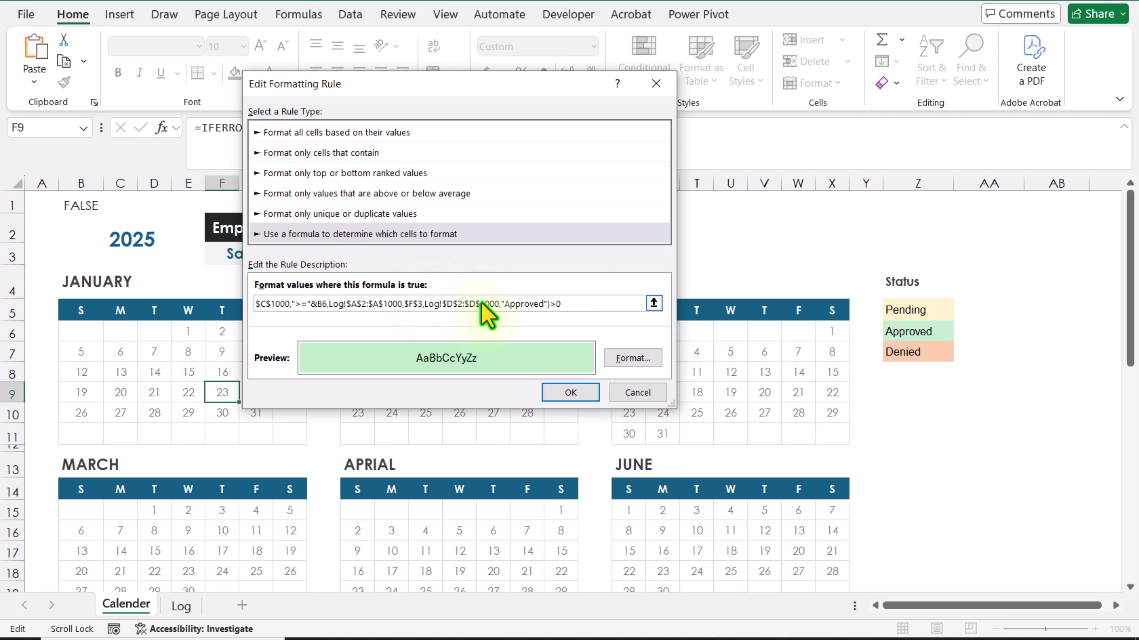
{"action": "left_click", "coordinate": [542, 303]}
{"action": "key", "text": "BackSpace"}
{"action": "key", "text": "BackSpace"}
{"action": "key", "text": "BackSpace"}
{"action": "key", "text": "BackSpace"}
{"action": "key", "text": "BackSpace"}
{"action": "key", "text": "BackSpace"}
{"action": "key", "text": "BackSpace"}
{"action": "key", "text": "BackSpace"}
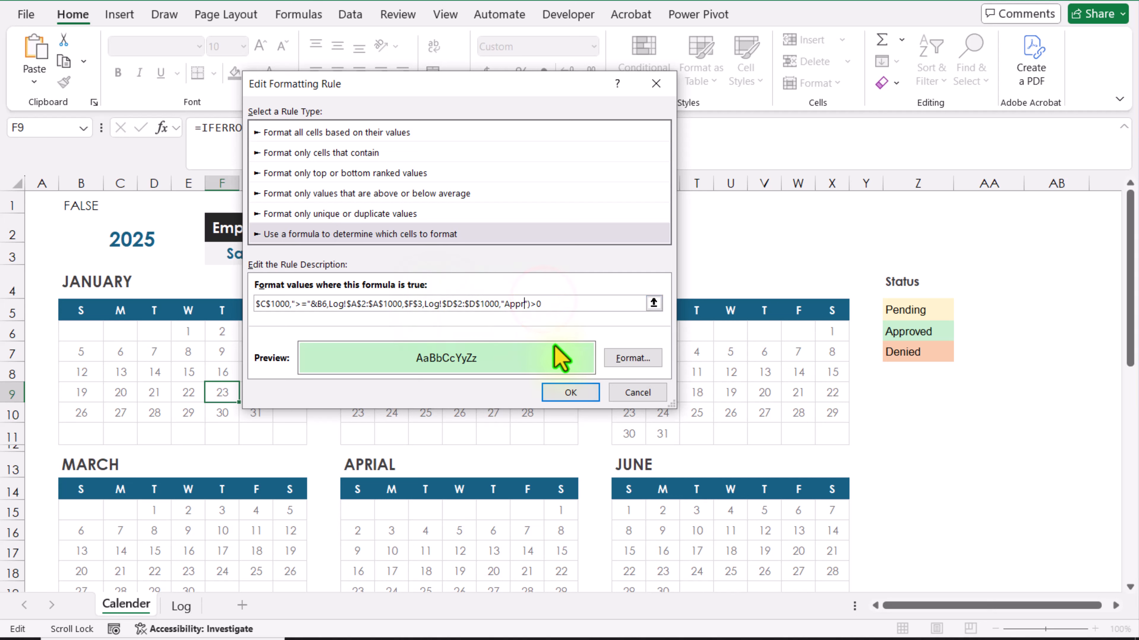
{"action": "type", "text": "Denied"}
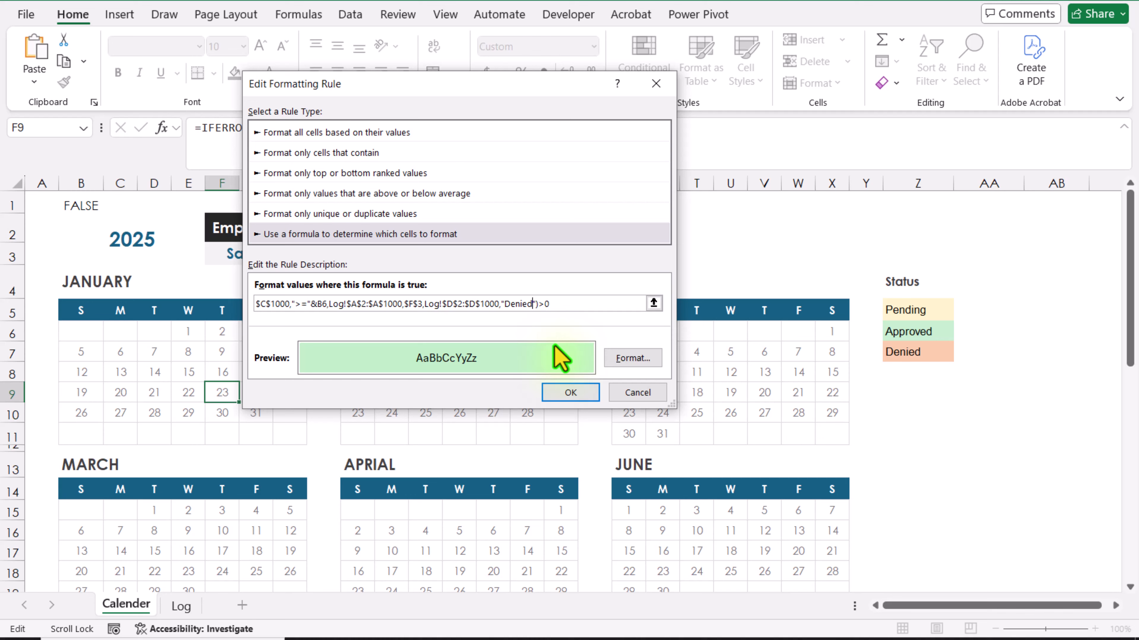
- Set the "Denied" rule's fill to the custom light red #FF9797 and apply all the conditional formatting rules to the calendar
{"action": "key", "text": "alt+f"}
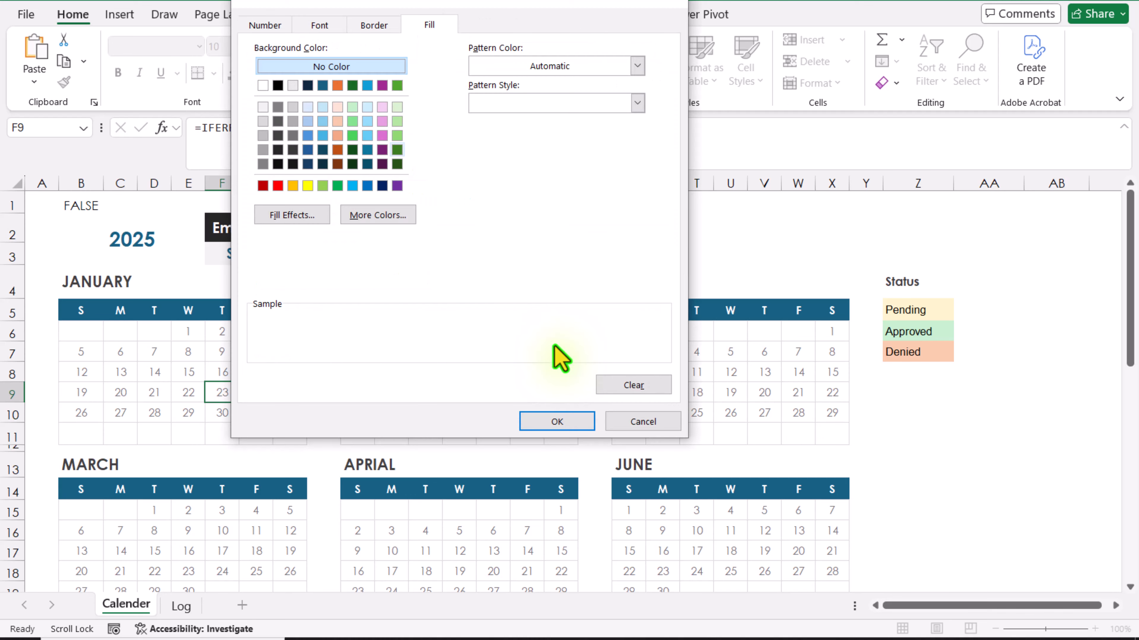
{"action": "left_click", "coordinate": [278, 185]}
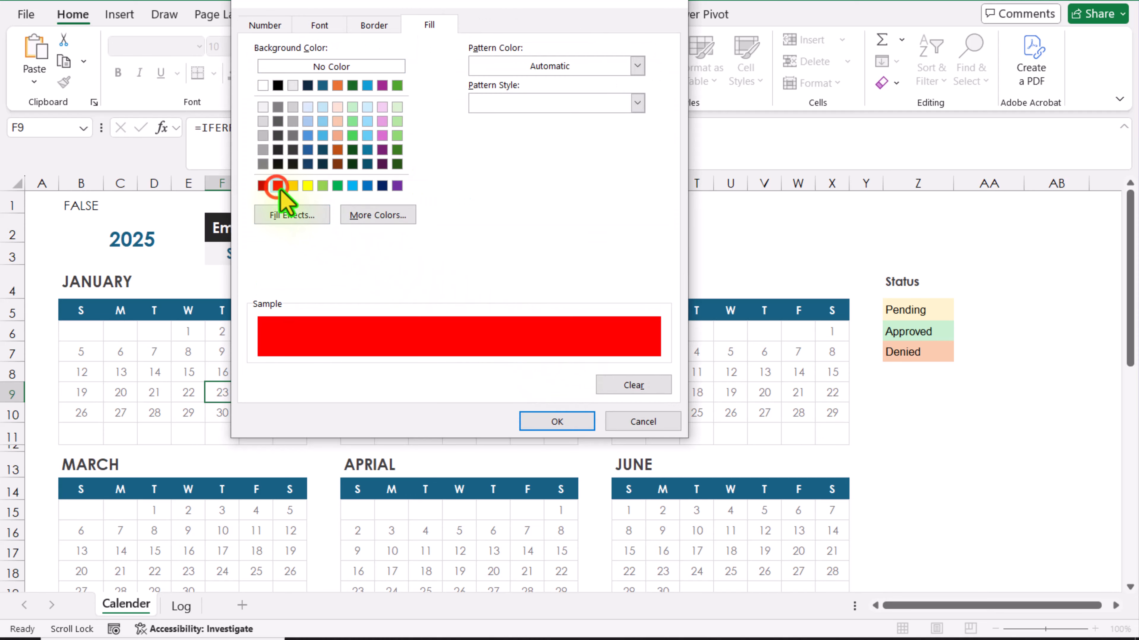
{"action": "left_click", "coordinate": [365, 218]}
{"action": "left_click", "coordinate": [411, 109]}
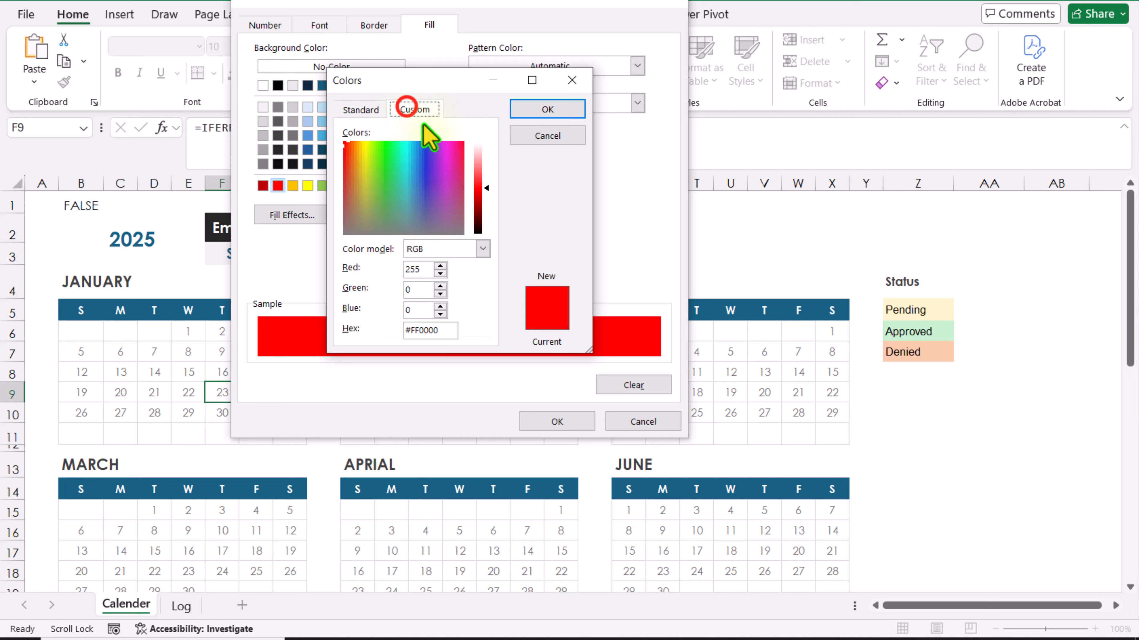
{"action": "left_click_drag", "start_coordinate": [491, 196], "coordinate": [484, 162]}
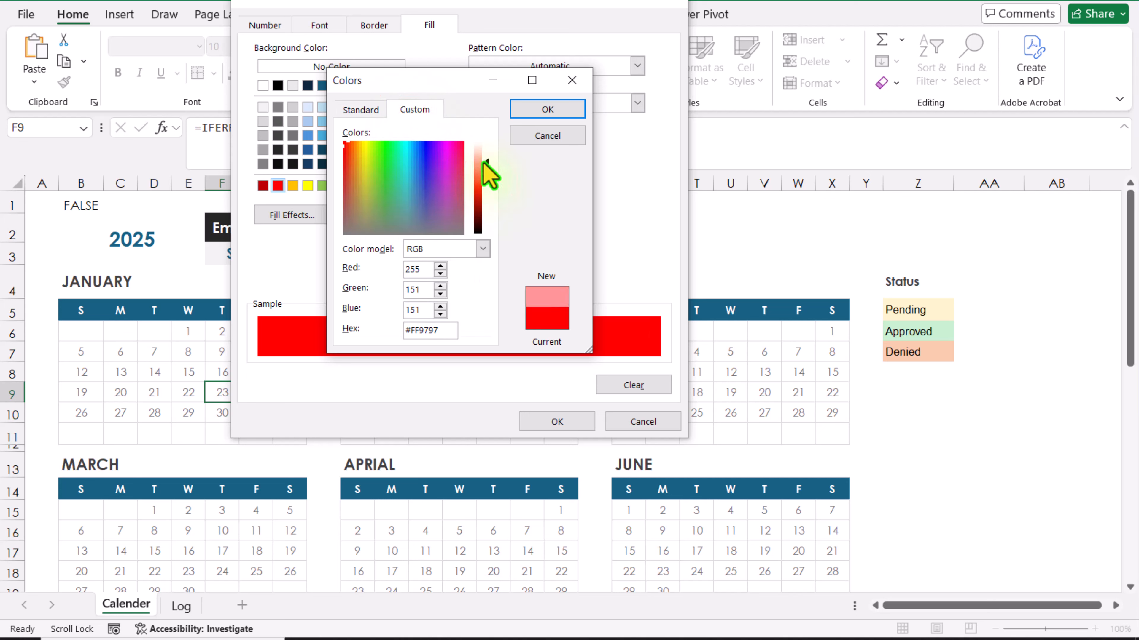
{"action": "left_click", "coordinate": [531, 107]}
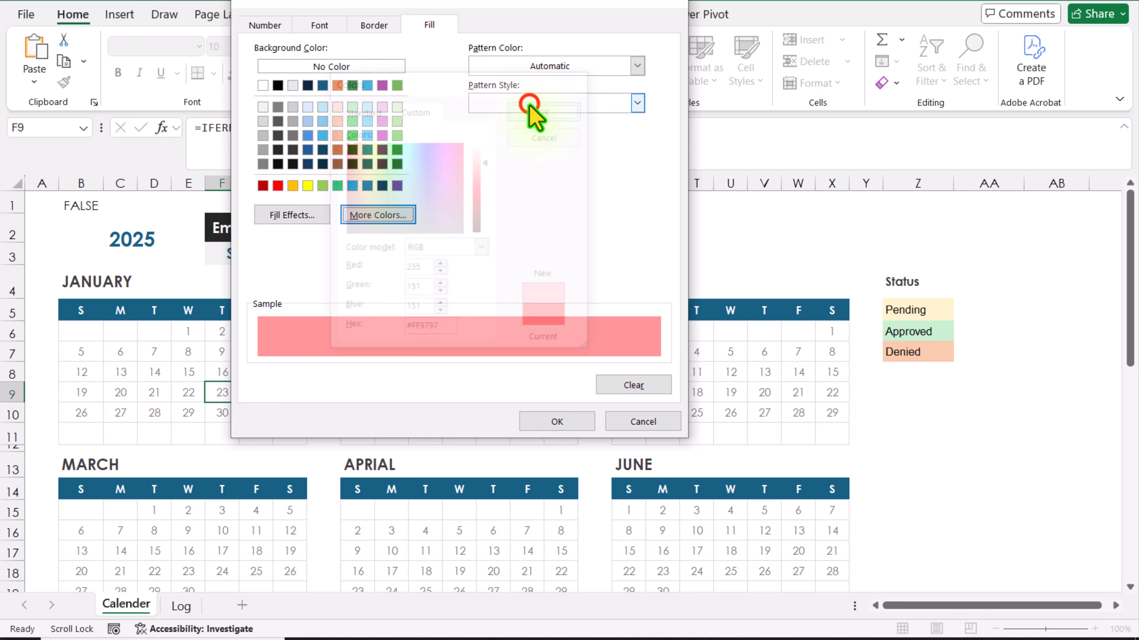
{"action": "left_click", "coordinate": [556, 422]}
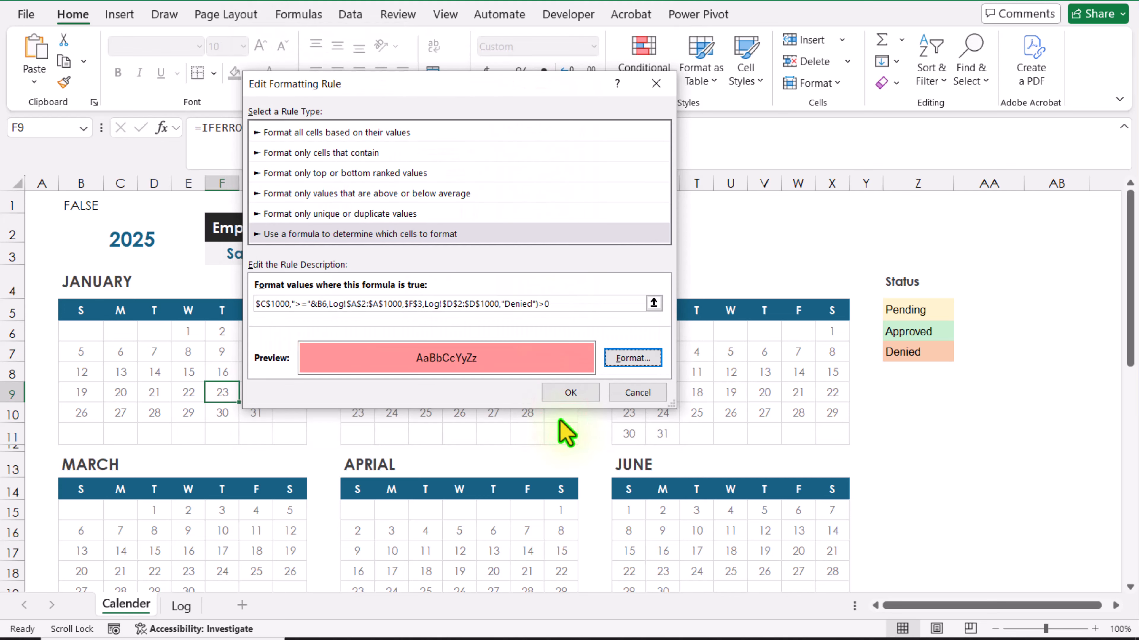
{"action": "left_click", "coordinate": [571, 394]}
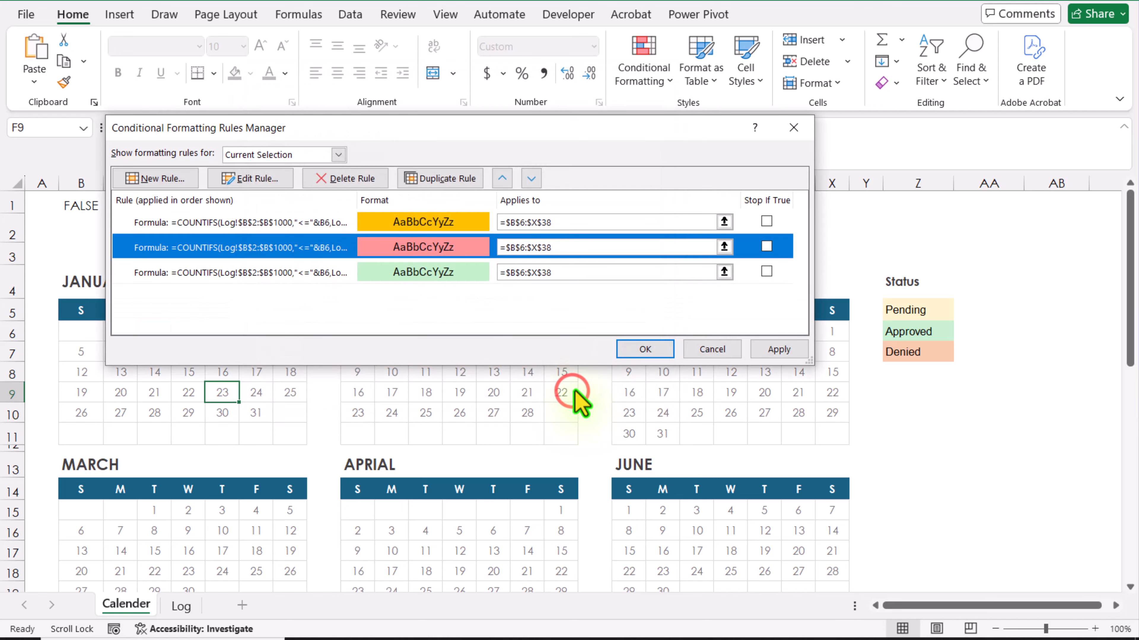
{"action": "left_click", "coordinate": [632, 352]}
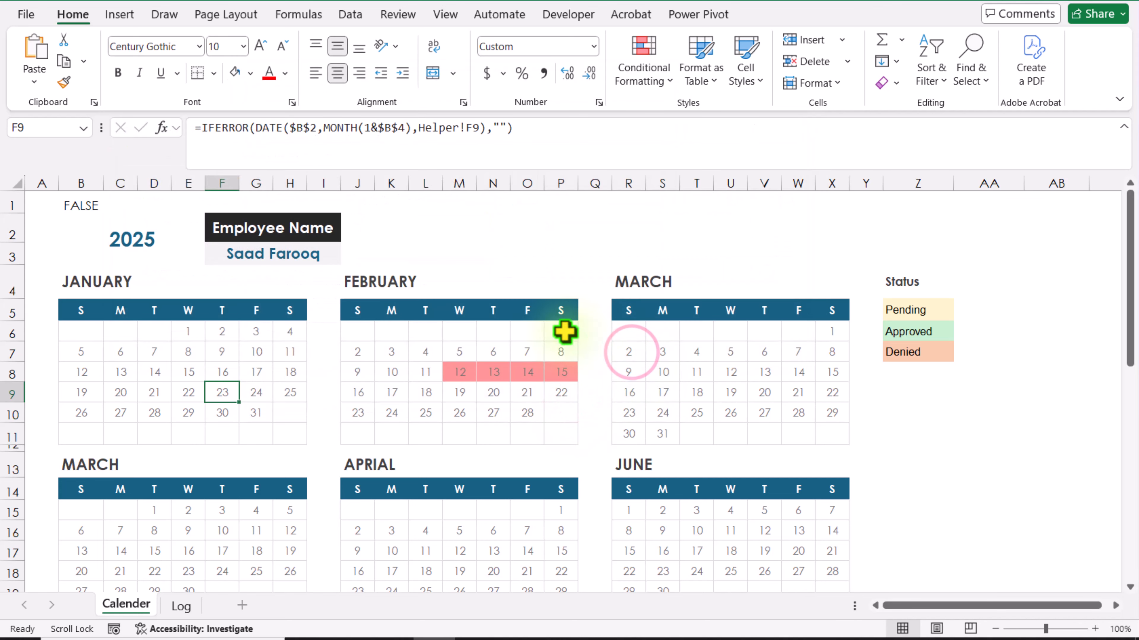
- Test the calendar highlighting by choosing the second listed employee in cell F3 and switching to the first listed employee
{"action": "left_click", "coordinate": [326, 254]}
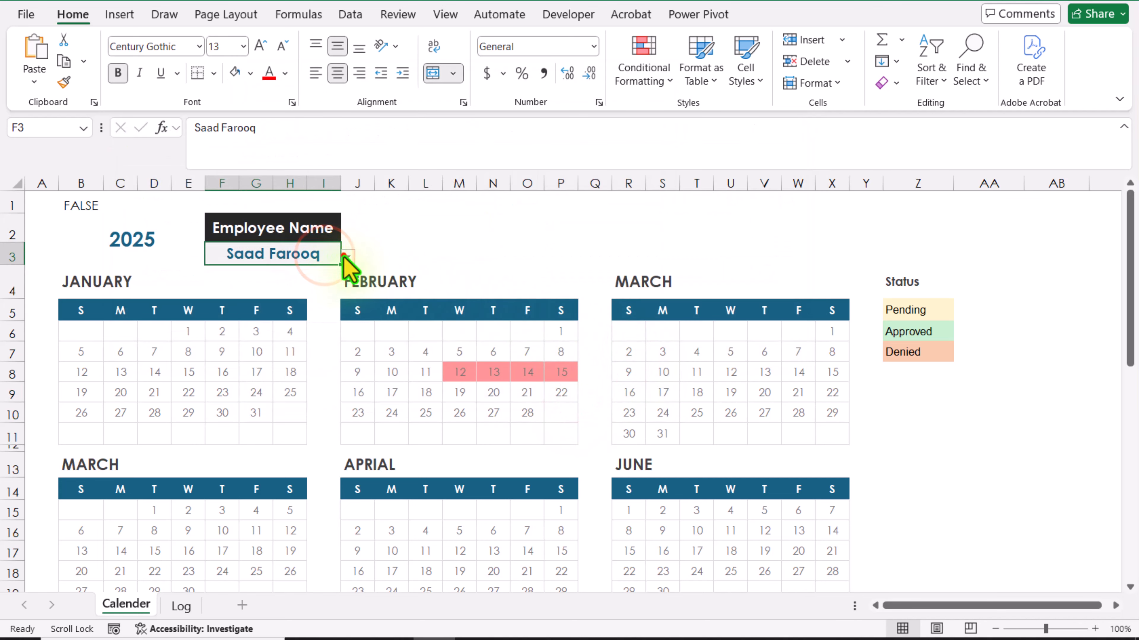
{"action": "left_click", "coordinate": [346, 257]}
{"action": "left_click", "coordinate": [316, 288]}
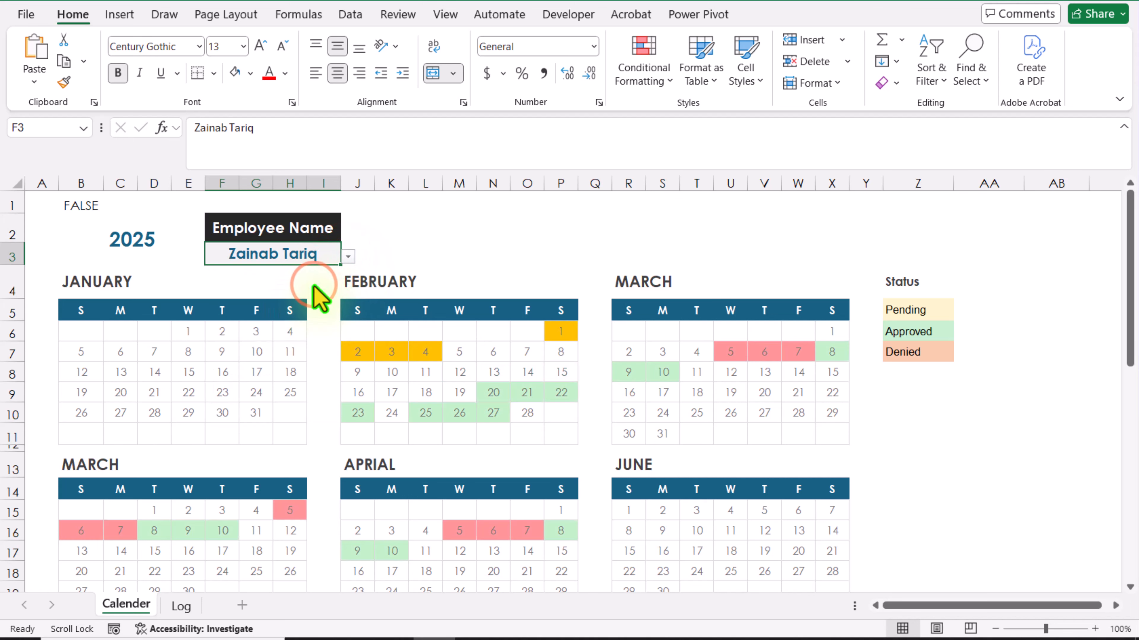
{"action": "left_click", "coordinate": [348, 257]}
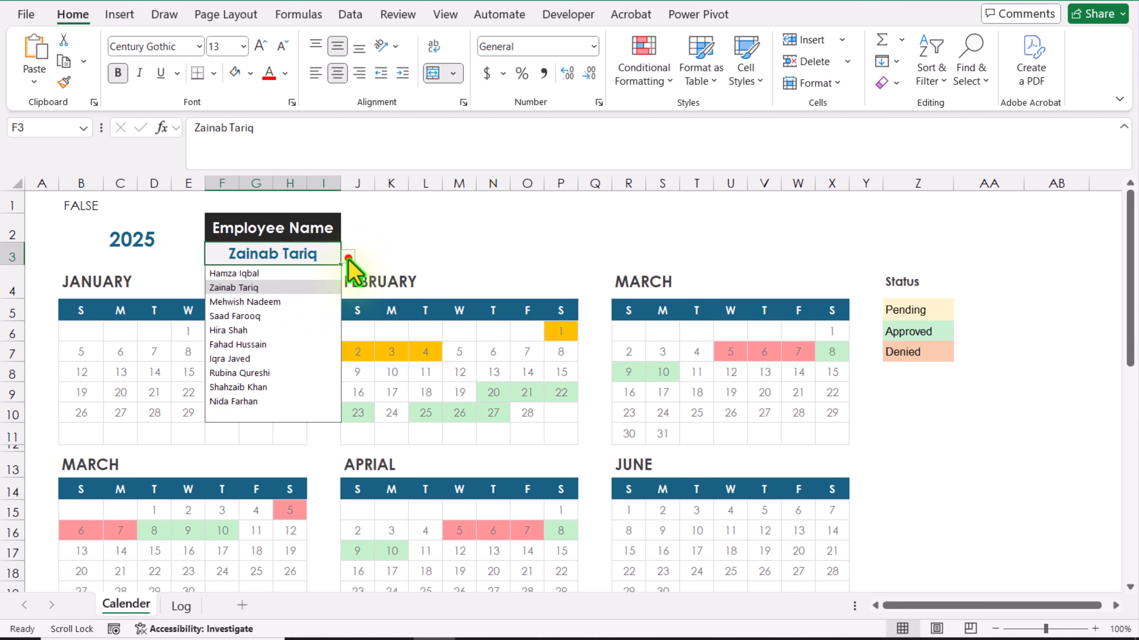
{"action": "left_click", "coordinate": [324, 271]}
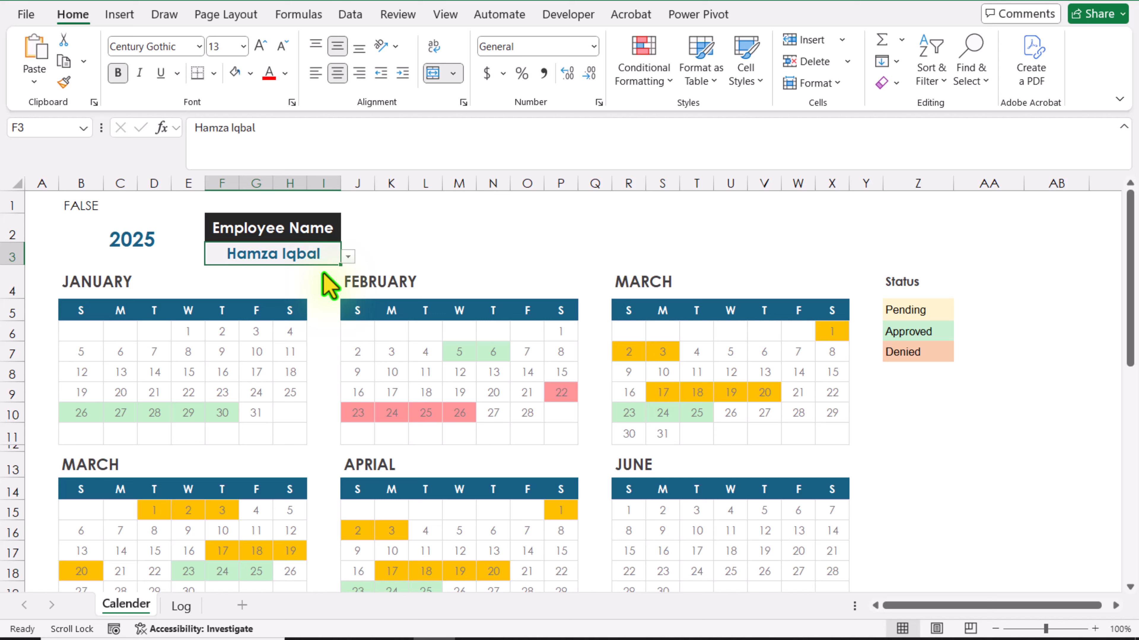